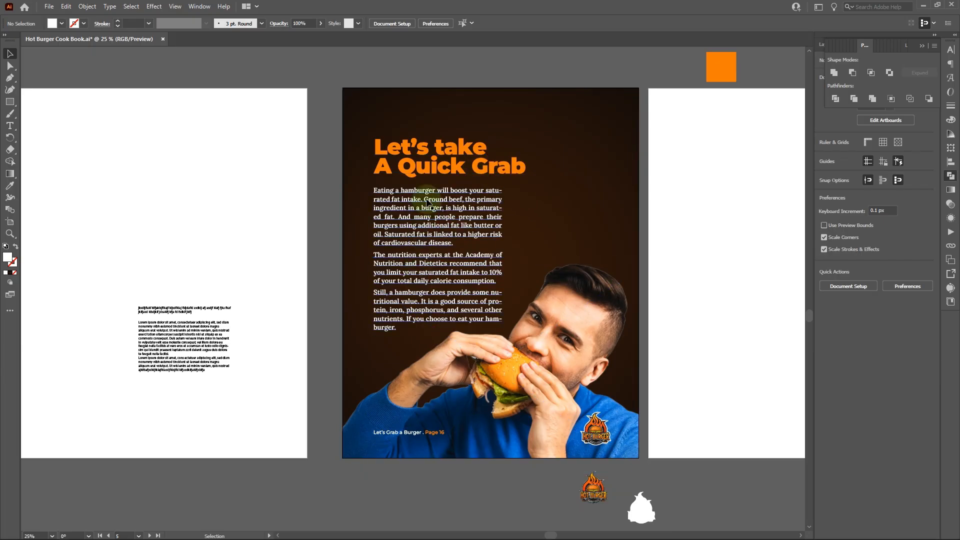
Step: Nudge the white body text block slightly upward, closer to the orange "Let's take A Quick Grab" heading
{"action": "left_click", "coordinate": [423, 228]}
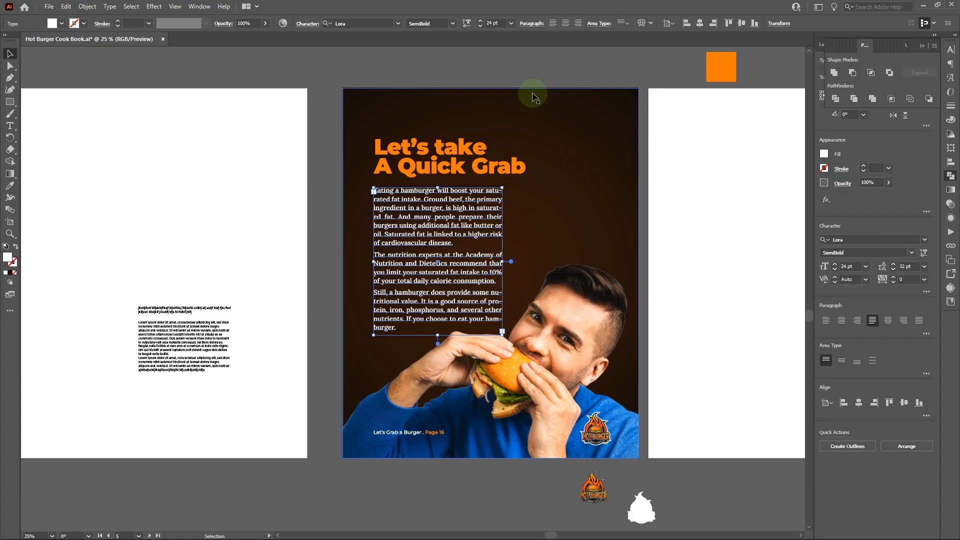
{"action": "left_click", "coordinate": [538, 74]}
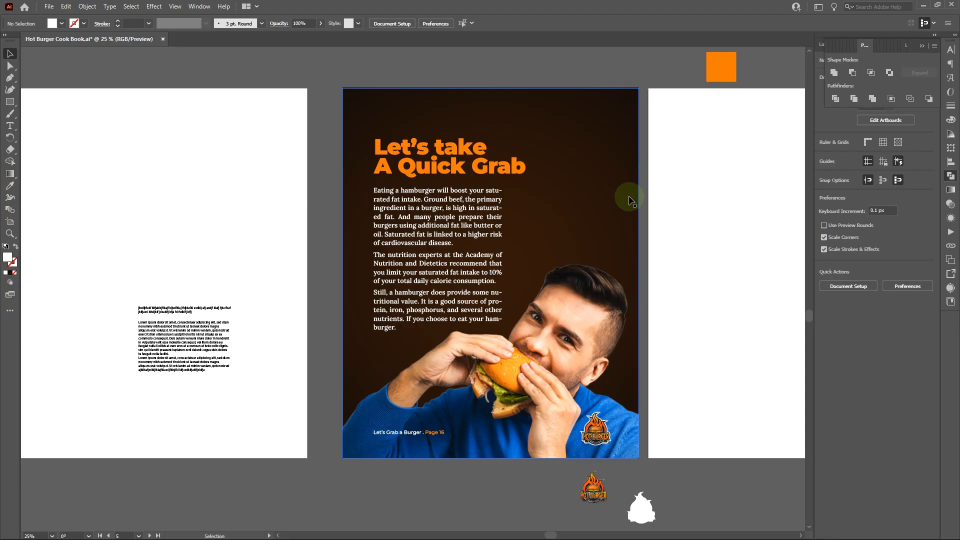
{"action": "left_click", "coordinate": [474, 207]}
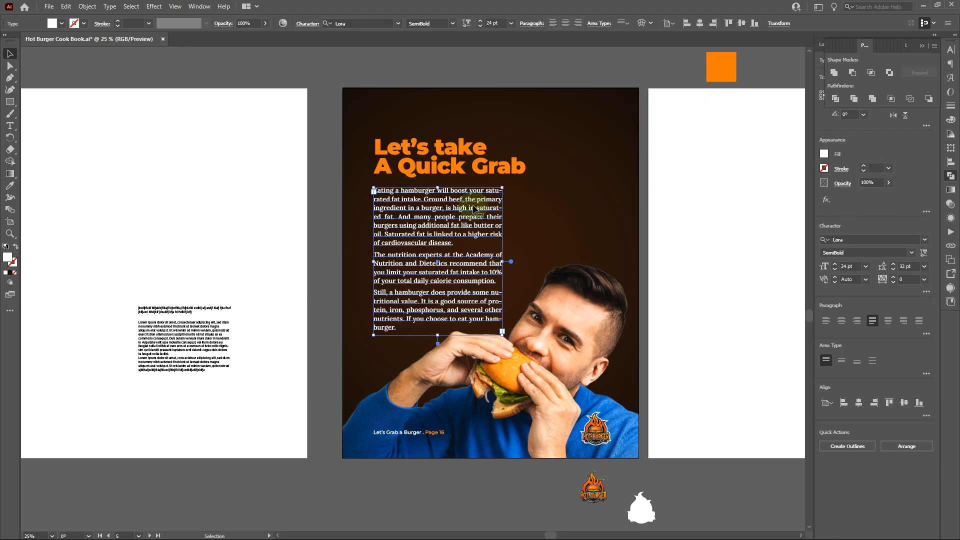
{"action": "left_click_drag", "start_coordinate": [474, 207], "coordinate": [474, 206]}
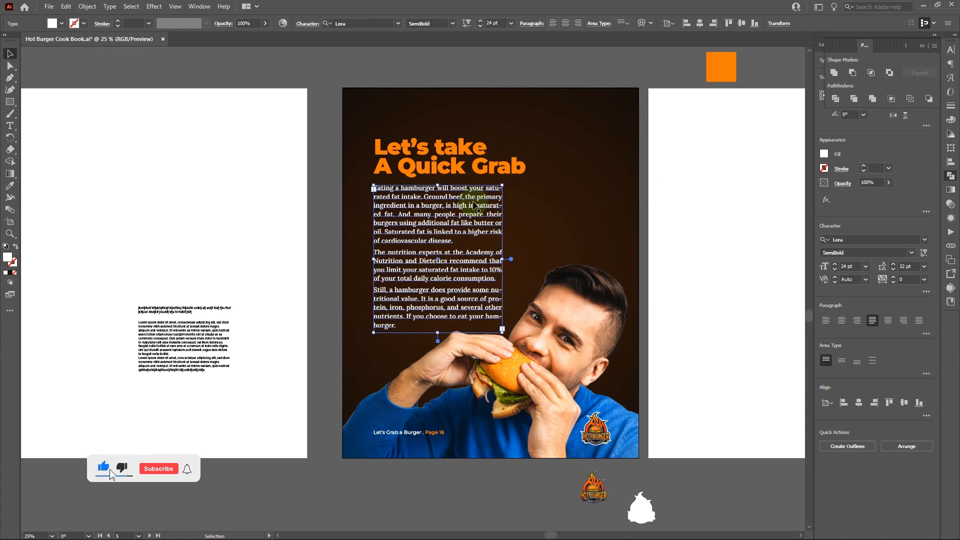
{"action": "left_click", "coordinate": [524, 79]}
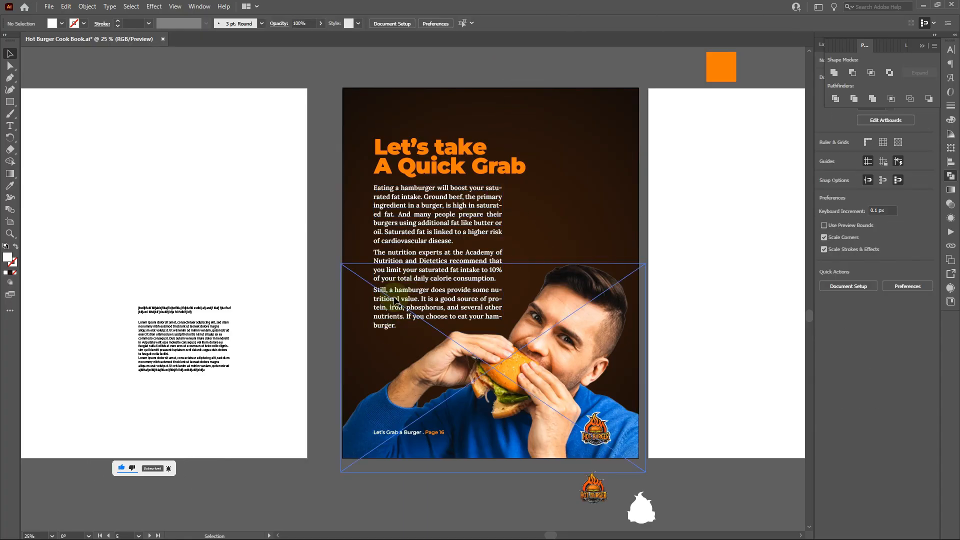
{"action": "left_click", "coordinate": [426, 235]}
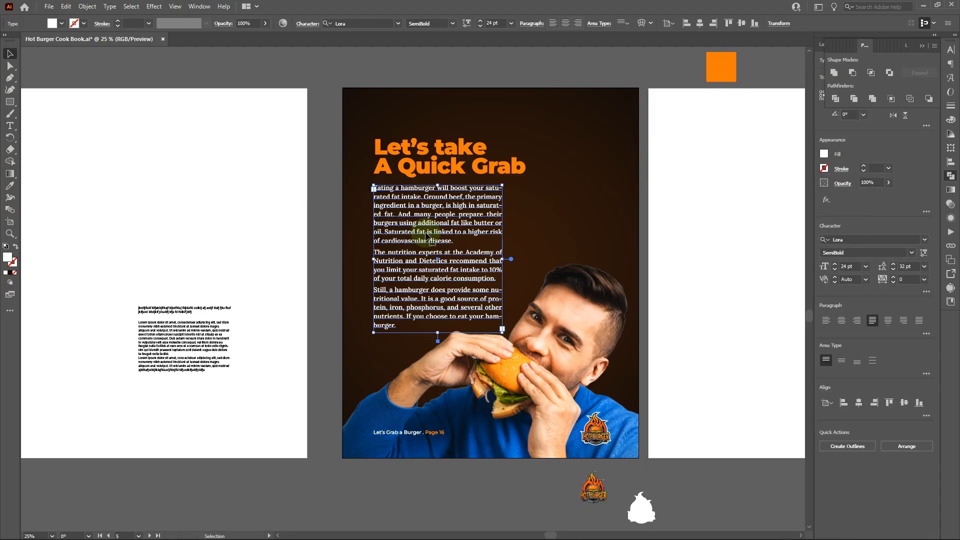
{"action": "left_click", "coordinate": [315, 79]}
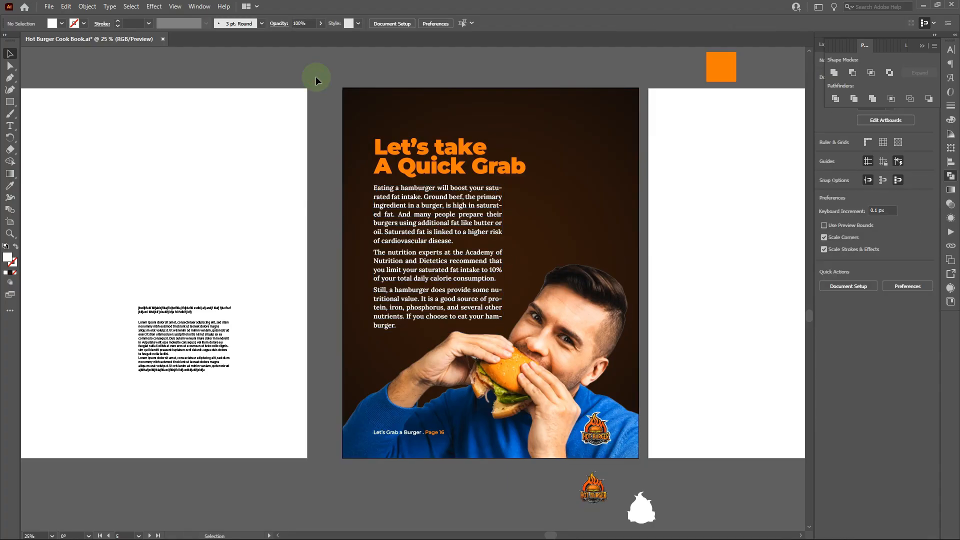
Step: Widen the body text frame slightly toward the page's right side, keeping its left edge in place
{"action": "left_click", "coordinate": [466, 259]}
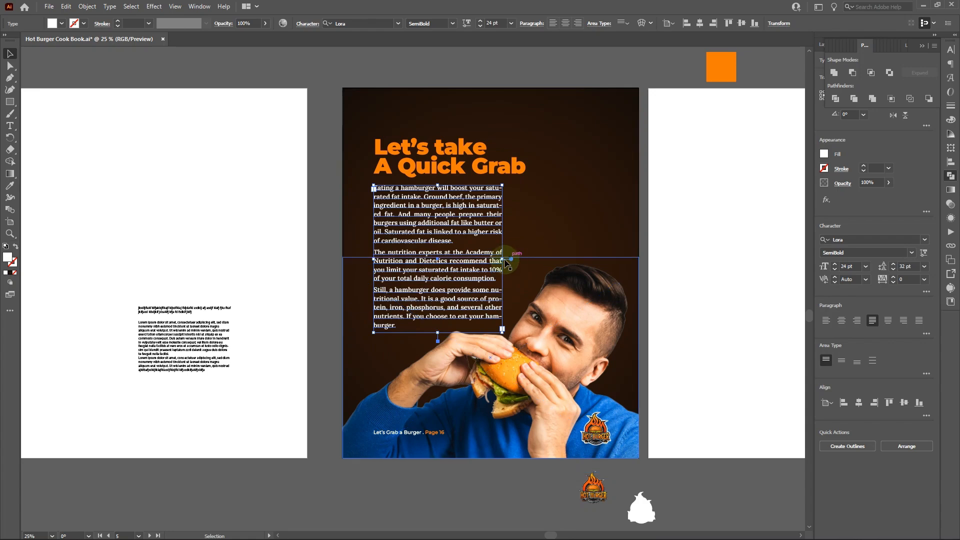
{"action": "left_click_drag", "start_coordinate": [503, 260], "coordinate": [510, 262]}
{"action": "left_click", "coordinate": [692, 237]}
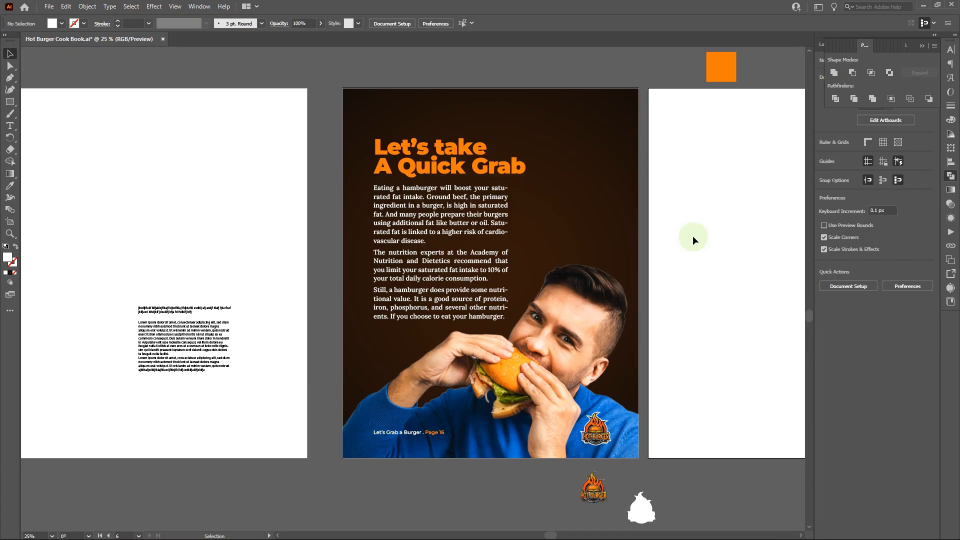
{"action": "left_click", "coordinate": [475, 228]}
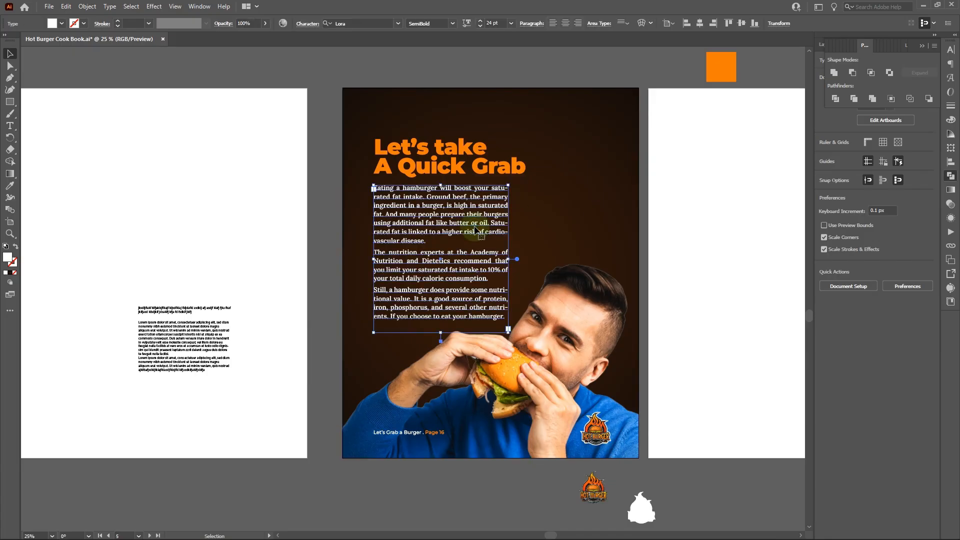
{"action": "left_click_drag", "start_coordinate": [508, 260], "coordinate": [500, 260]}
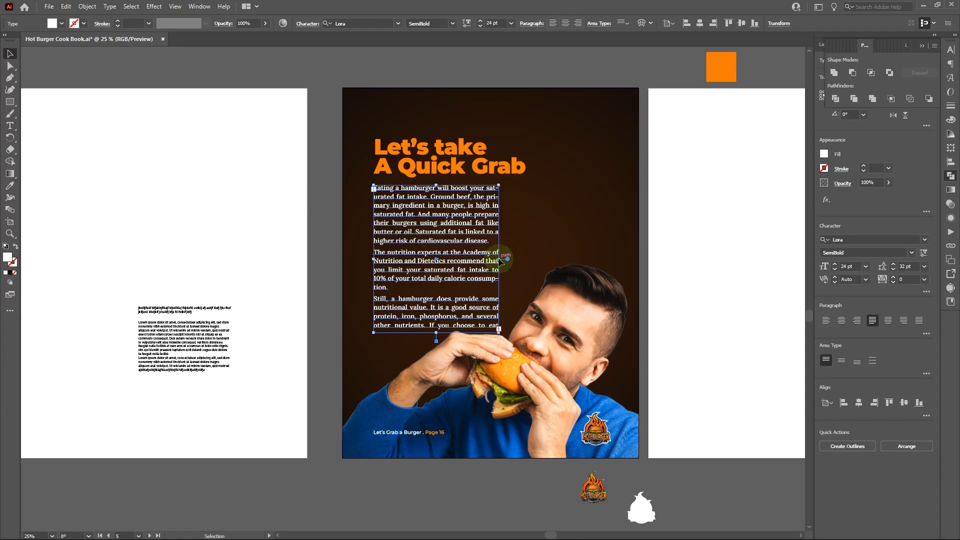
{"action": "left_click_drag", "start_coordinate": [502, 260], "coordinate": [511, 259]}
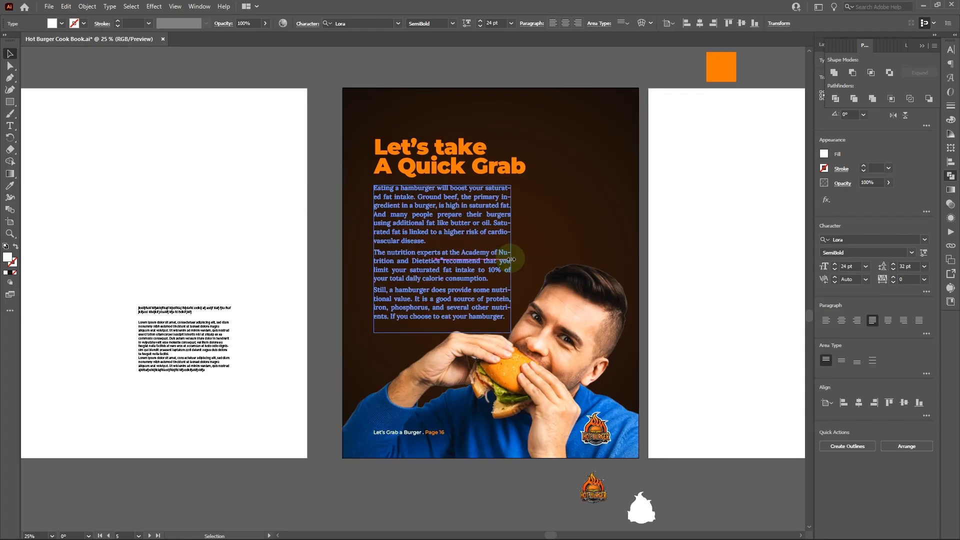
{"action": "left_click", "coordinate": [688, 245]}
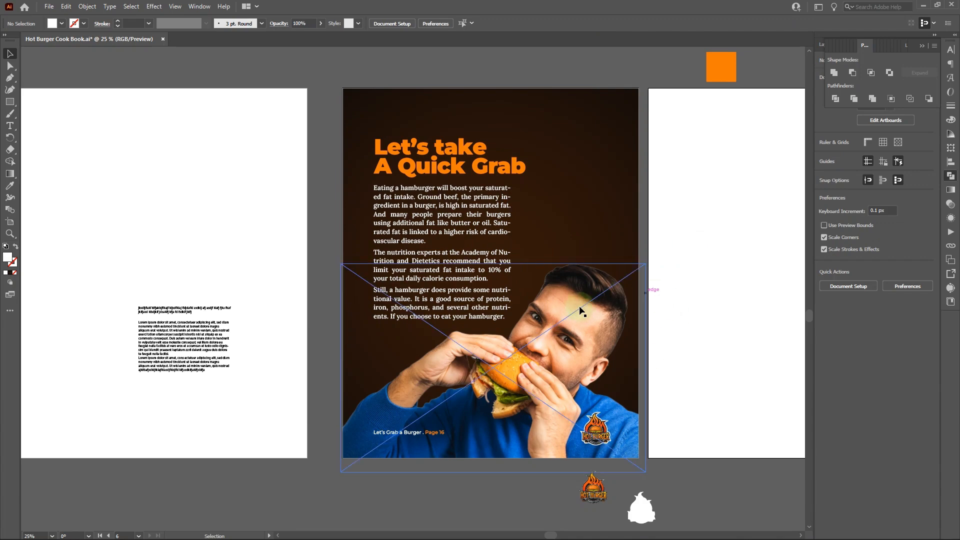
Step: Check the Inner Page wireframes and move the burger and Coca-Cola photo onto the blank page beside the Quick Grab page
{"action": "scroll", "coordinate": [578, 313], "scroll_direction": "right", "scroll_amount": 5}
{"action": "scroll", "coordinate": [578, 311], "scroll_direction": "right", "scroll_amount": 3}
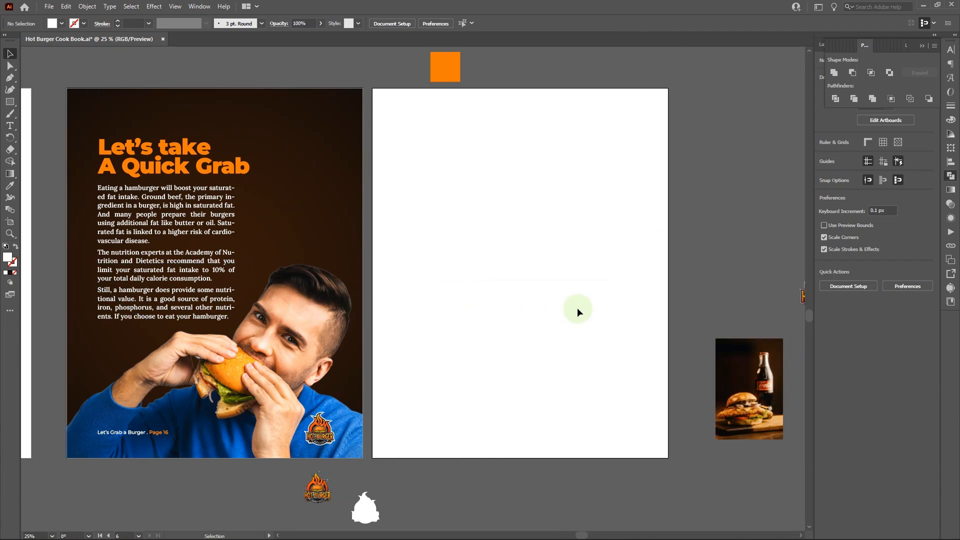
{"action": "scroll", "coordinate": [577, 311], "scroll_direction": "up", "scroll_amount": 8}
{"action": "scroll", "coordinate": [577, 307], "scroll_direction": "up", "scroll_amount": 5}
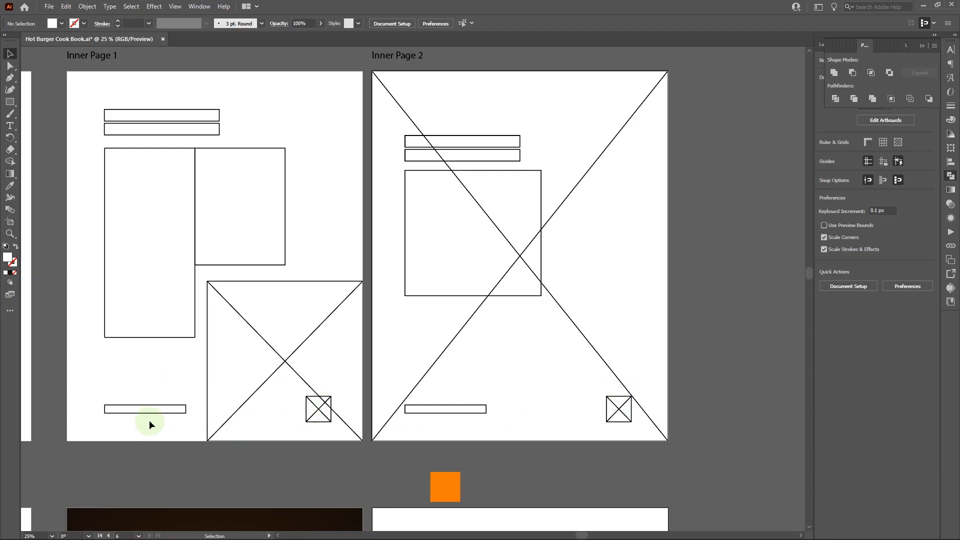
{"action": "scroll", "coordinate": [550, 379], "scroll_direction": "down", "scroll_amount": 6}
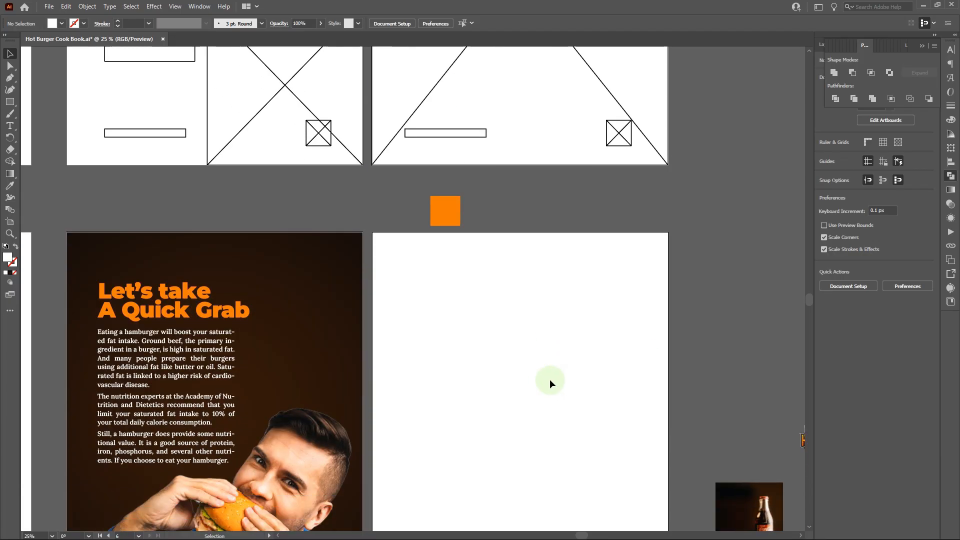
{"action": "scroll", "coordinate": [550, 380], "scroll_direction": "down", "scroll_amount": 1}
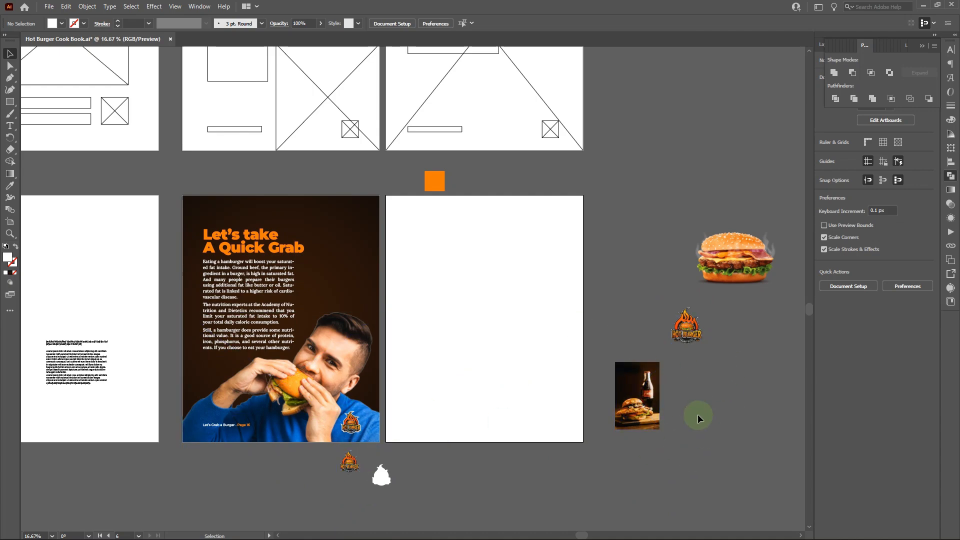
{"action": "left_click_drag", "start_coordinate": [632, 389], "coordinate": [474, 285]}
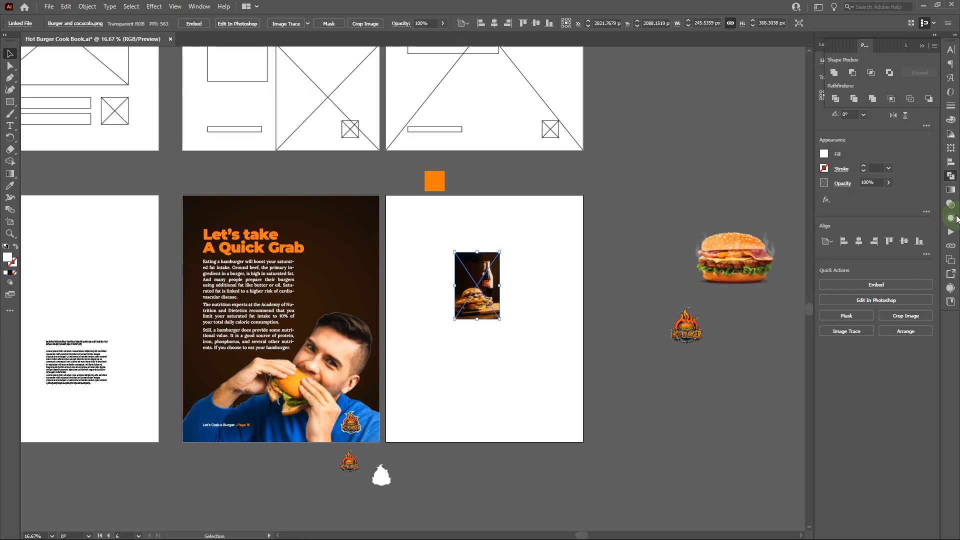
Step: Replace the open Pathfinder options with the Align options
{"action": "left_click", "coordinate": [199, 6]}
{"action": "mouse_move", "coordinate": [277, 96]}
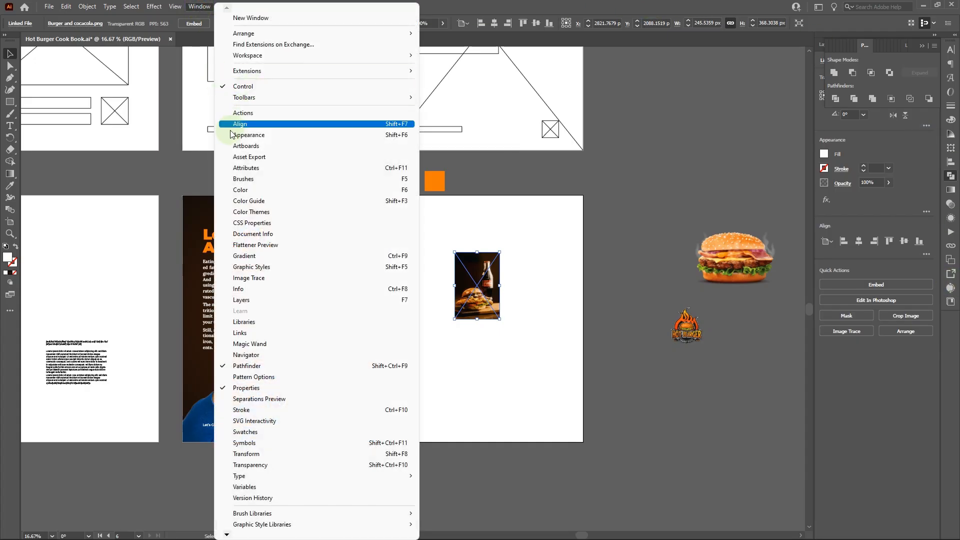
{"action": "left_click", "coordinate": [700, 111]}
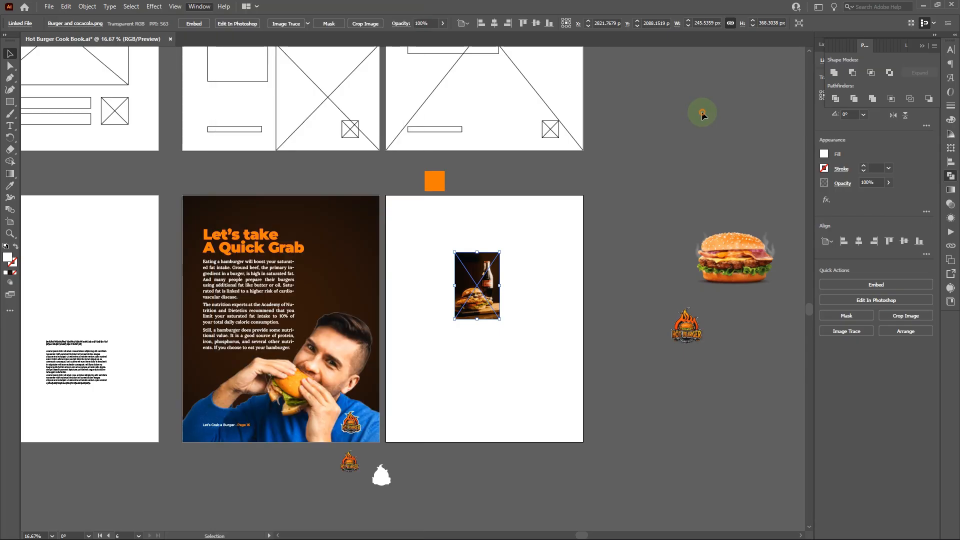
{"action": "left_click", "coordinate": [949, 176]}
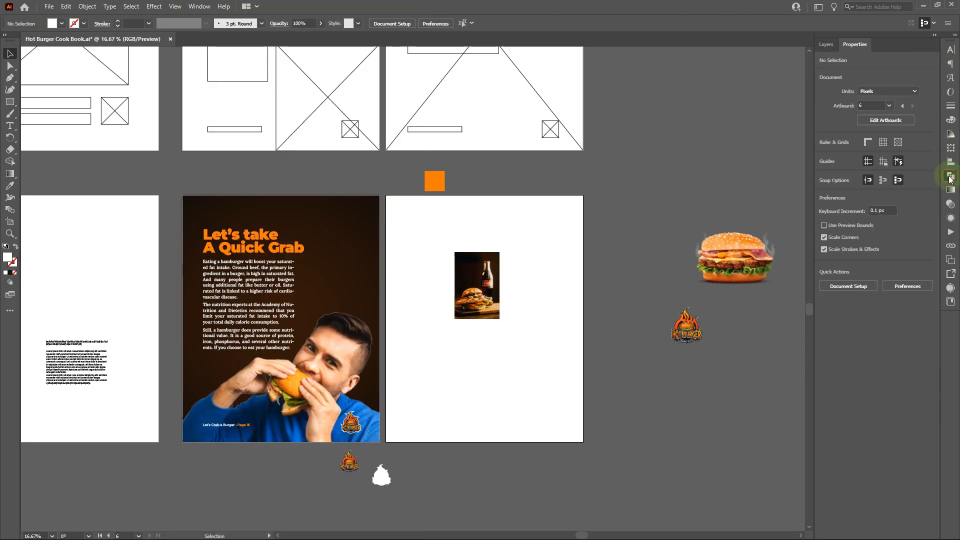
{"action": "left_click", "coordinate": [950, 172]}
{"action": "left_click", "coordinate": [949, 163]}
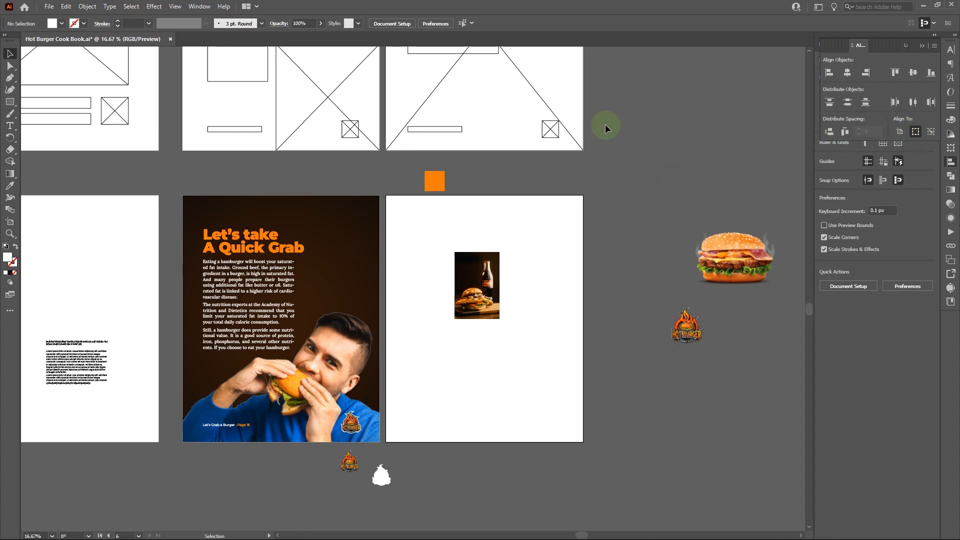
Step: Center the burger and Coca-Cola photo horizontally and vertically on its artboard, and scale it proportionally to 1080 × 1620 px
{"action": "left_click", "coordinate": [497, 276]}
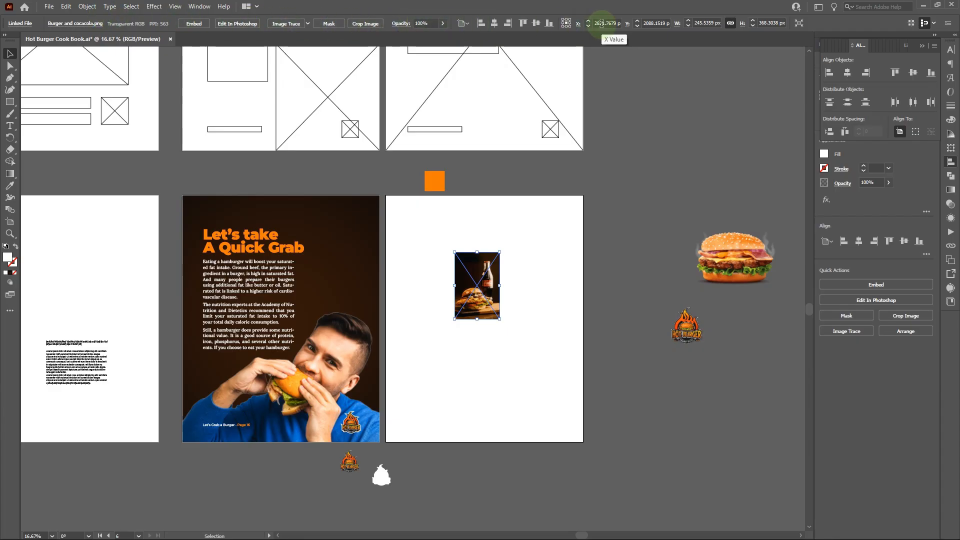
{"action": "left_click", "coordinate": [496, 23]}
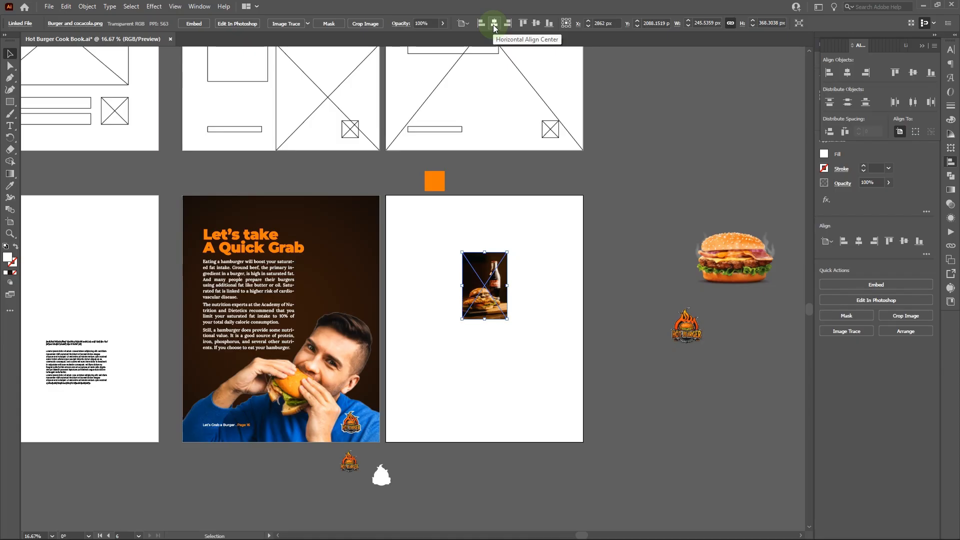
{"action": "left_click", "coordinate": [535, 24]}
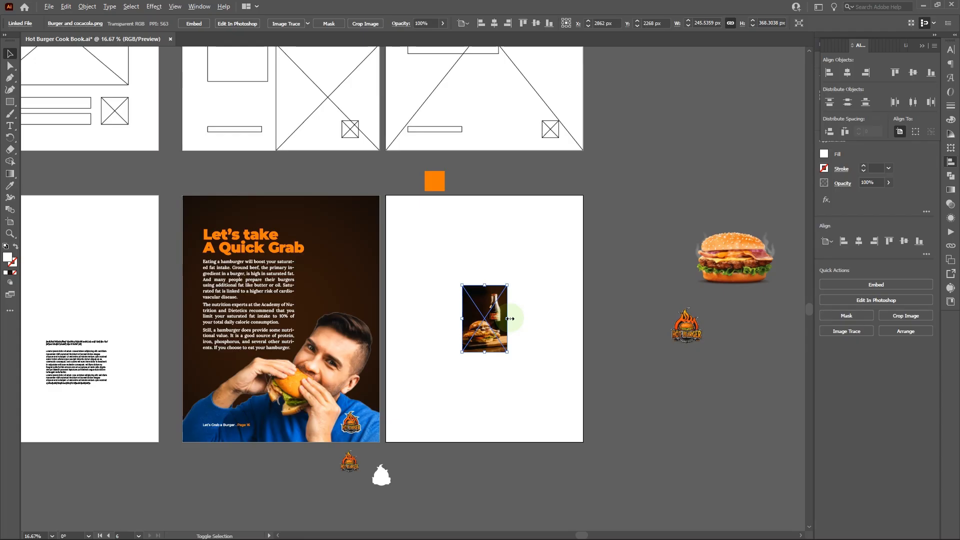
{"action": "left_click_drag", "start_coordinate": [510, 318], "coordinate": [583, 382]}
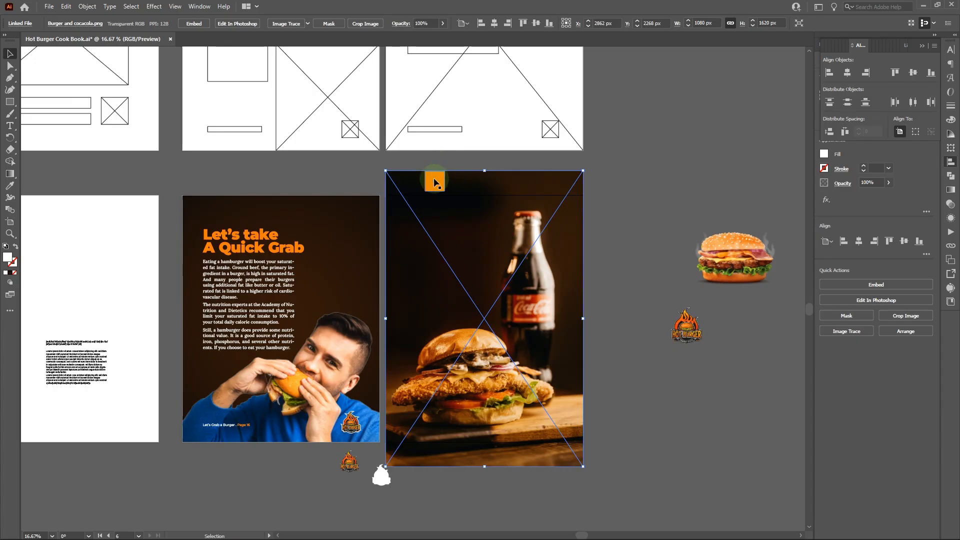
Step: Move the small orange square off the photo and draw a 1080 × 1350 px orange rectangle covering the artboard
{"action": "left_click_drag", "start_coordinate": [434, 167], "coordinate": [699, 136]}
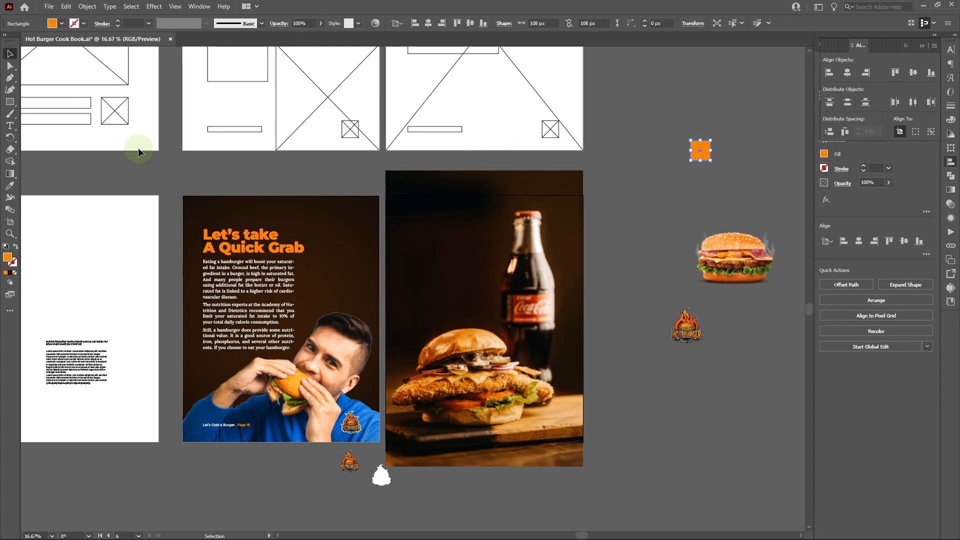
{"action": "left_click", "coordinate": [10, 103]}
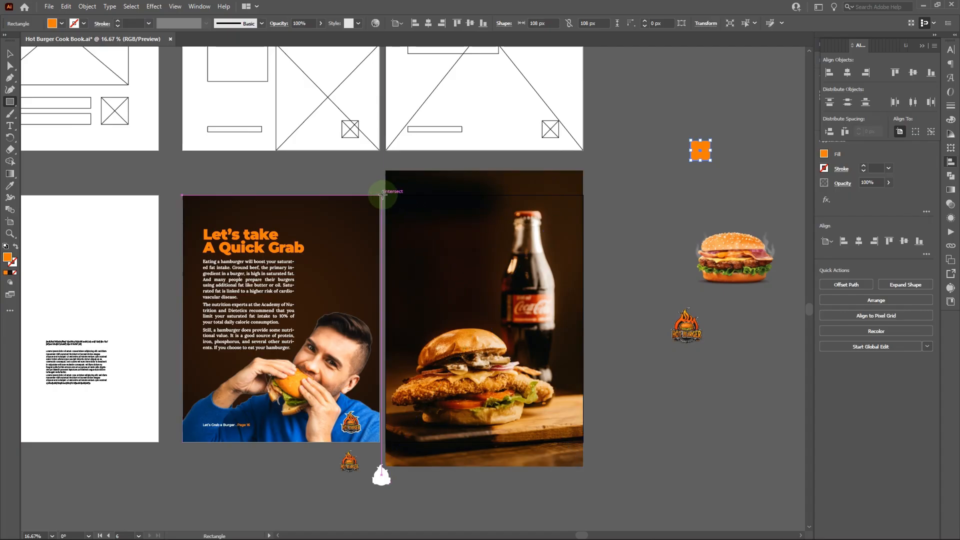
{"action": "left_click_drag", "start_coordinate": [385, 195], "coordinate": [584, 441]}
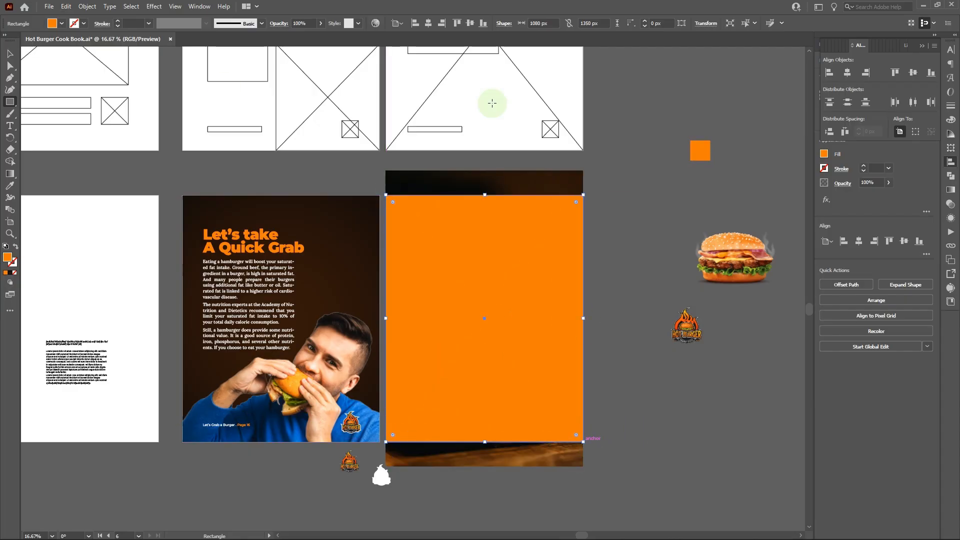
{"action": "left_click", "coordinate": [11, 53]}
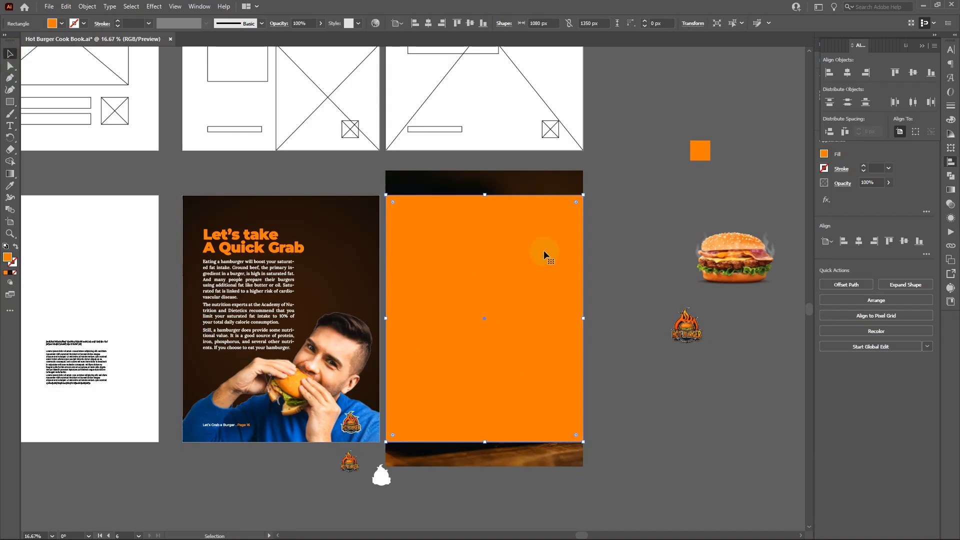
Step: Make a clipping mask from the orange rectangle and the burger photo to crop the photo to the page
{"action": "left_click", "coordinate": [558, 186], "text": "shift"}
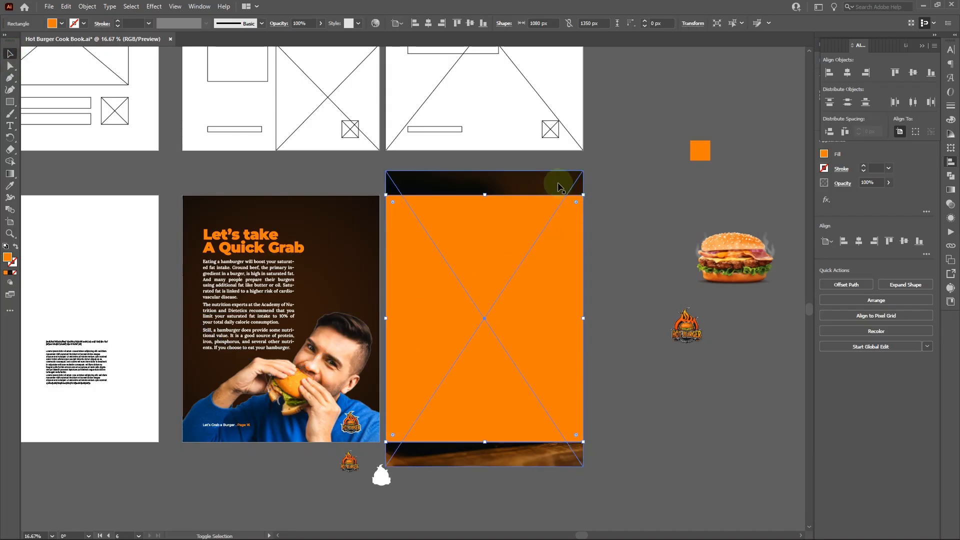
{"action": "right_click", "coordinate": [497, 253]}
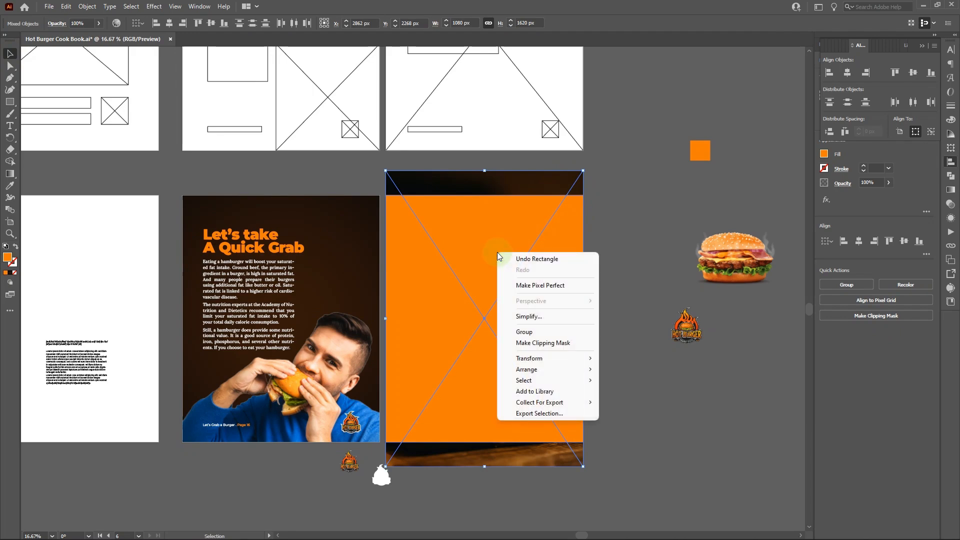
{"action": "left_click", "coordinate": [549, 344]}
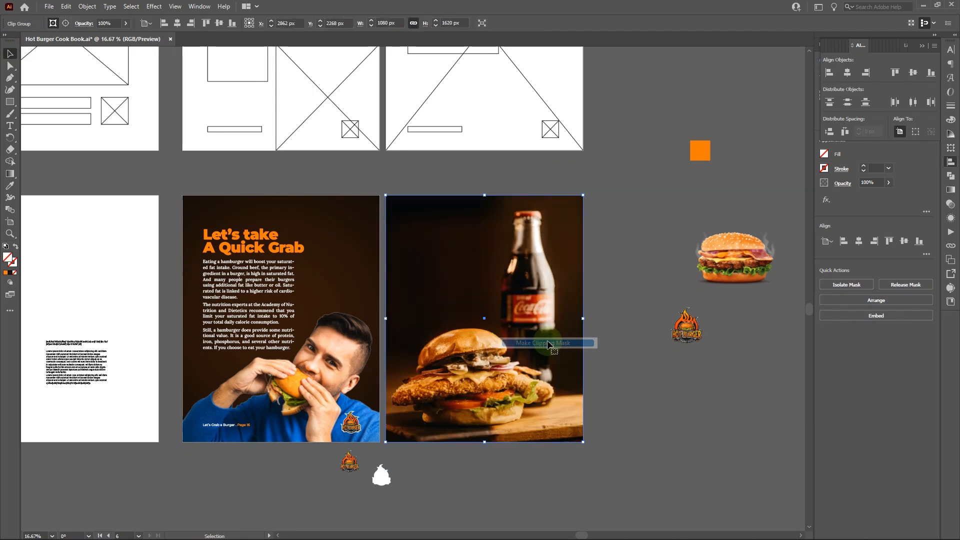
{"action": "left_click", "coordinate": [656, 400]}
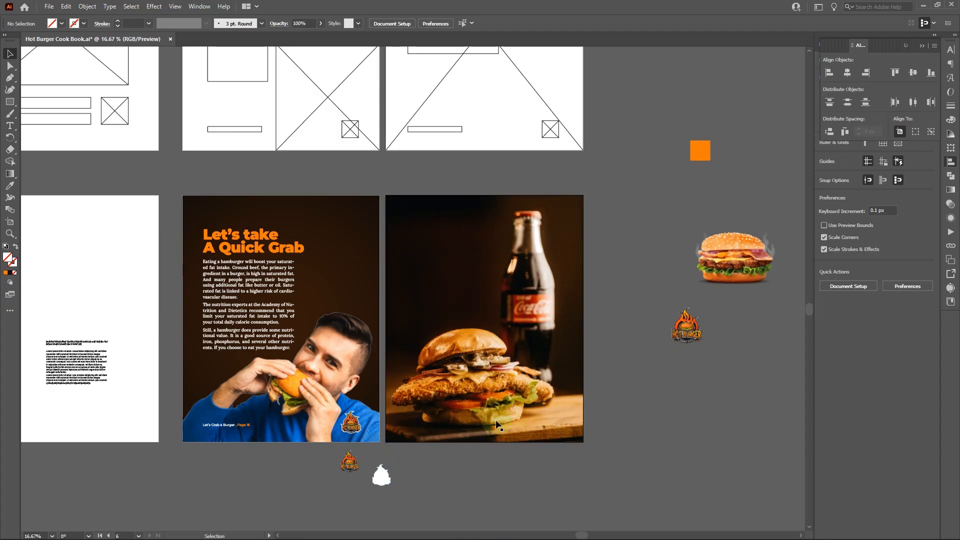
Step: Group the logo and the "Let's Grab a Burger . Page 16" footer text on the first page
{"action": "left_click", "coordinate": [344, 414]}
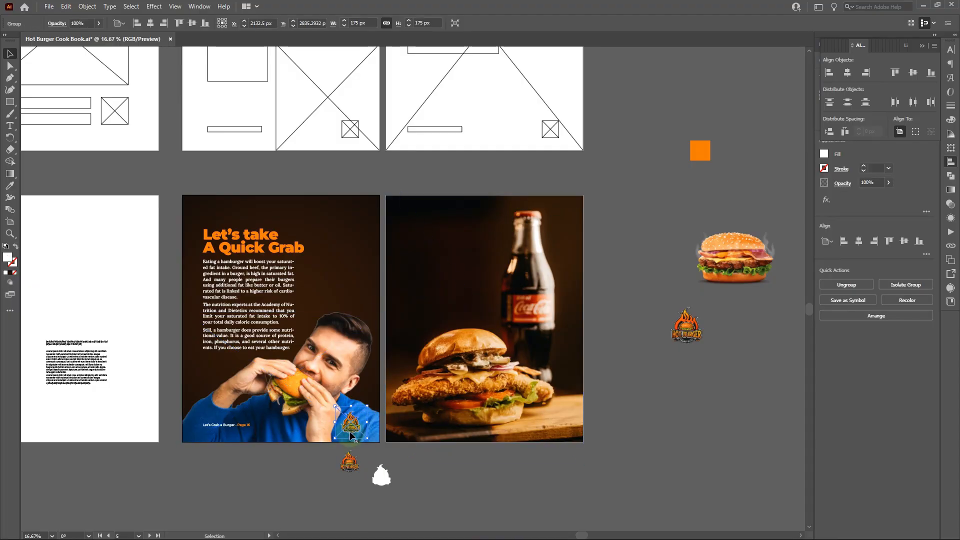
{"action": "key", "text": "ctrl+plus"}
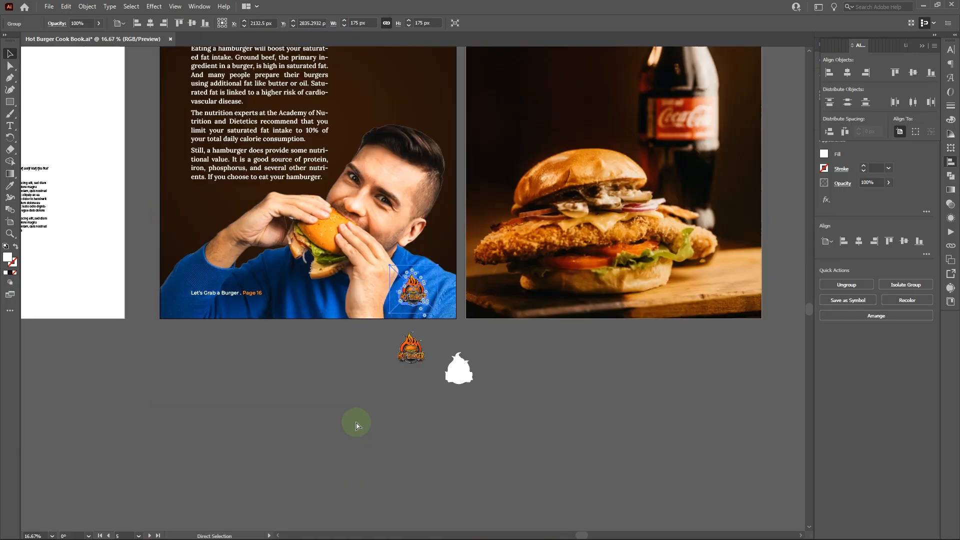
{"action": "scroll", "coordinate": [356, 421], "scroll_direction": "up", "scroll_amount": 4}
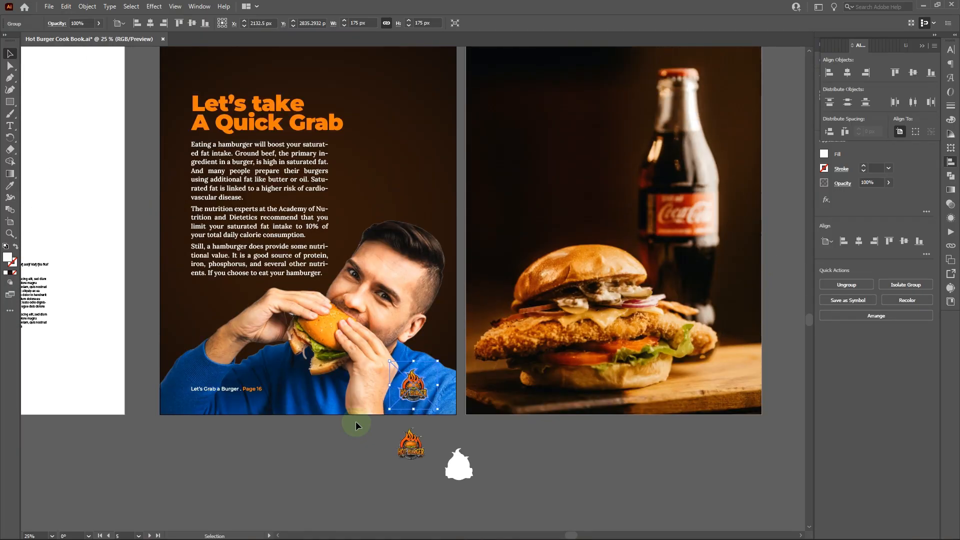
{"action": "left_click", "coordinate": [253, 390], "text": "shift"}
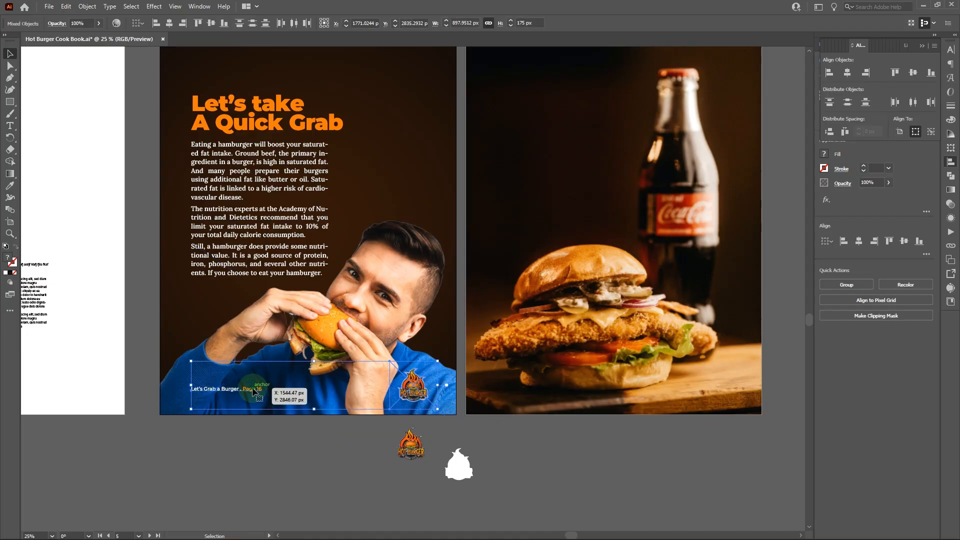
{"action": "right_click", "coordinate": [253, 390]}
{"action": "left_click", "coordinate": [304, 300]}
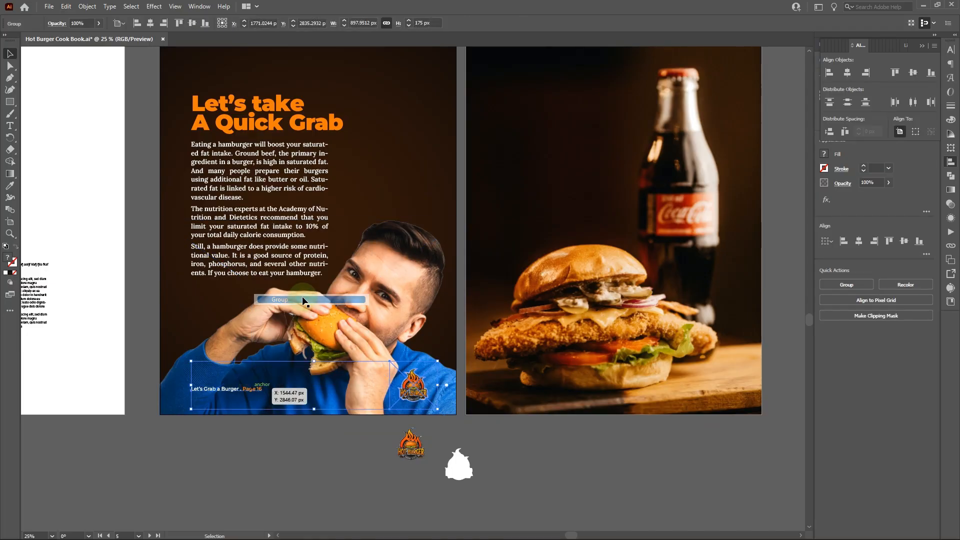
{"action": "left_click_drag", "start_coordinate": [421, 396], "coordinate": [400, 394]}
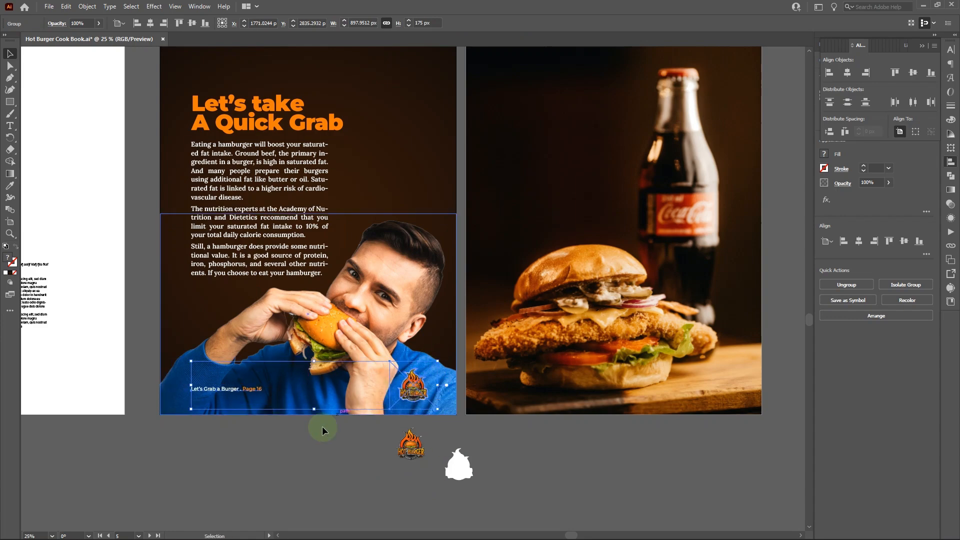
{"action": "left_click", "coordinate": [321, 425]}
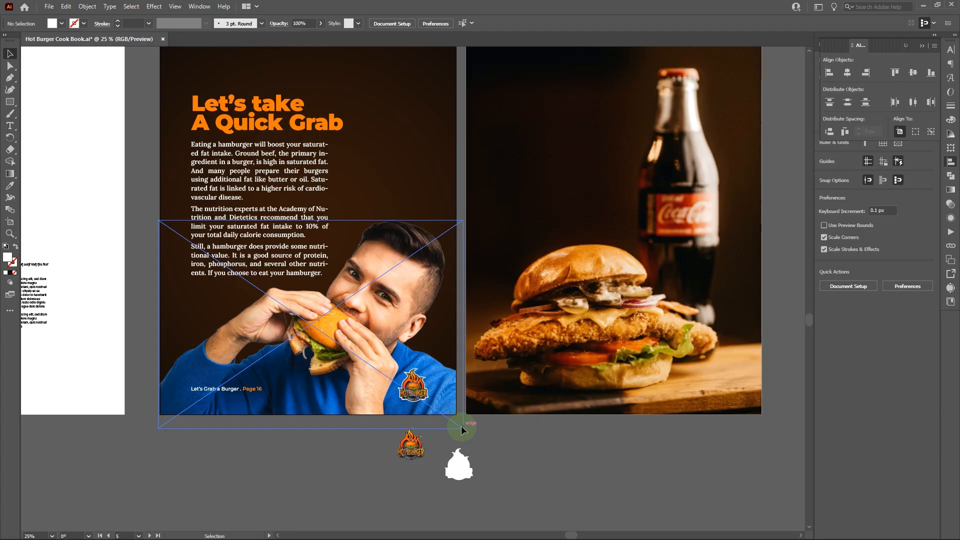
Step: Try an ordinary paste of the first page's footer group and remove the pasted copy
{"action": "left_click", "coordinate": [426, 389]}
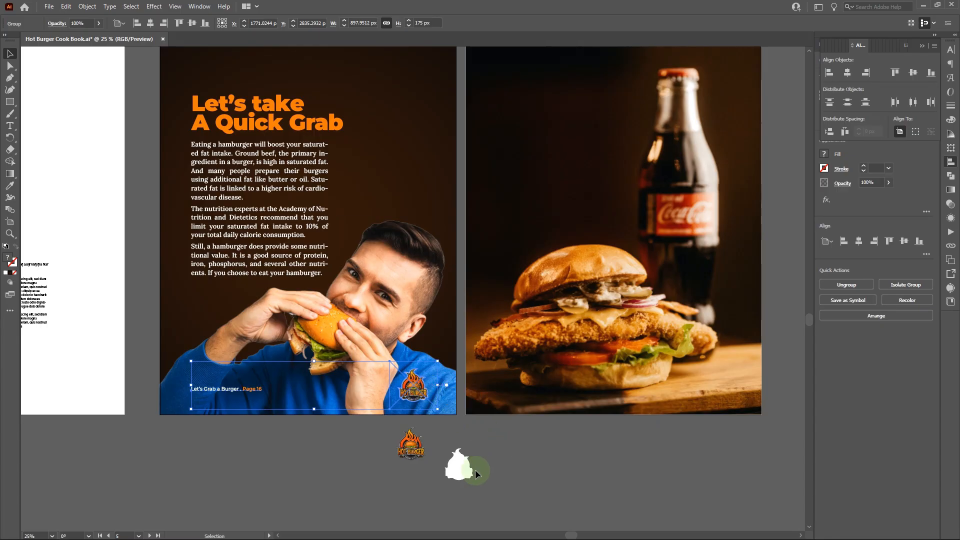
{"action": "left_click", "coordinate": [571, 460]}
{"action": "key", "text": "ctrl+v"}
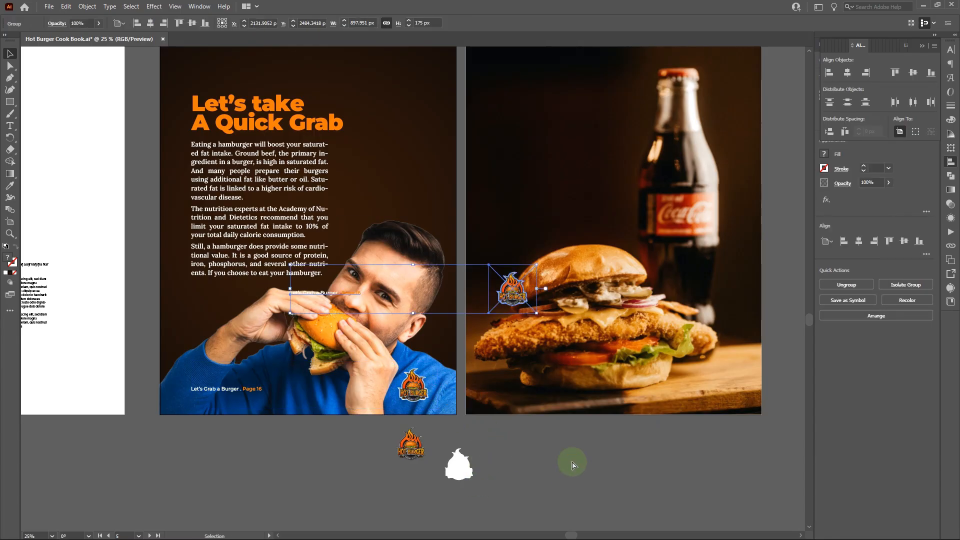
{"action": "key", "text": "Delete"}
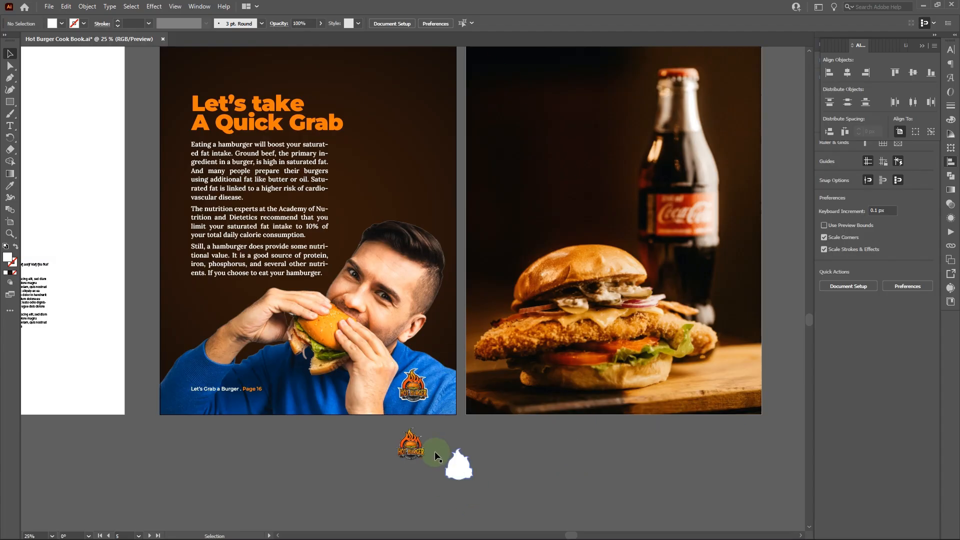
Step: Copy the first page's footer group and paste it in place on the second page's artboard, over the photo
{"action": "left_click", "coordinate": [416, 389]}
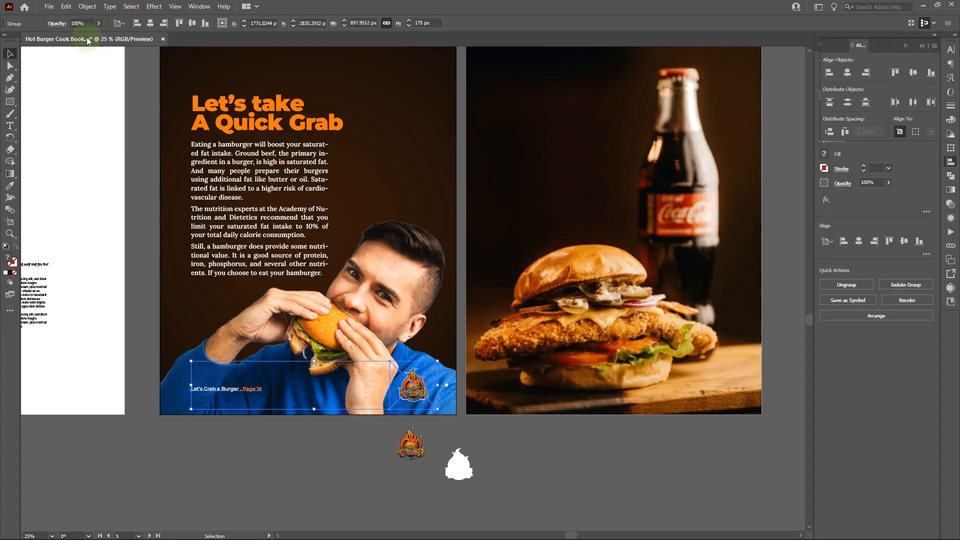
{"action": "left_click", "coordinate": [65, 6]}
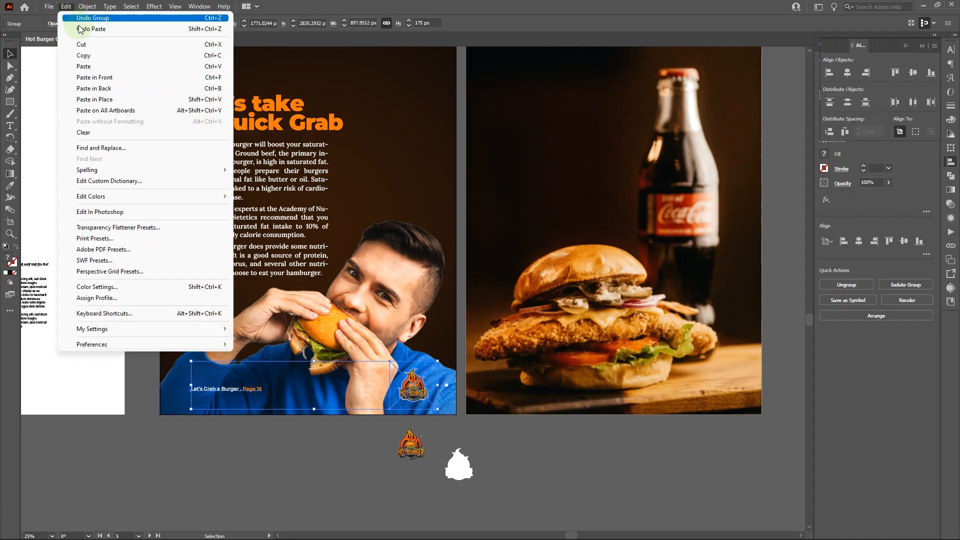
{"action": "left_click", "coordinate": [90, 56]}
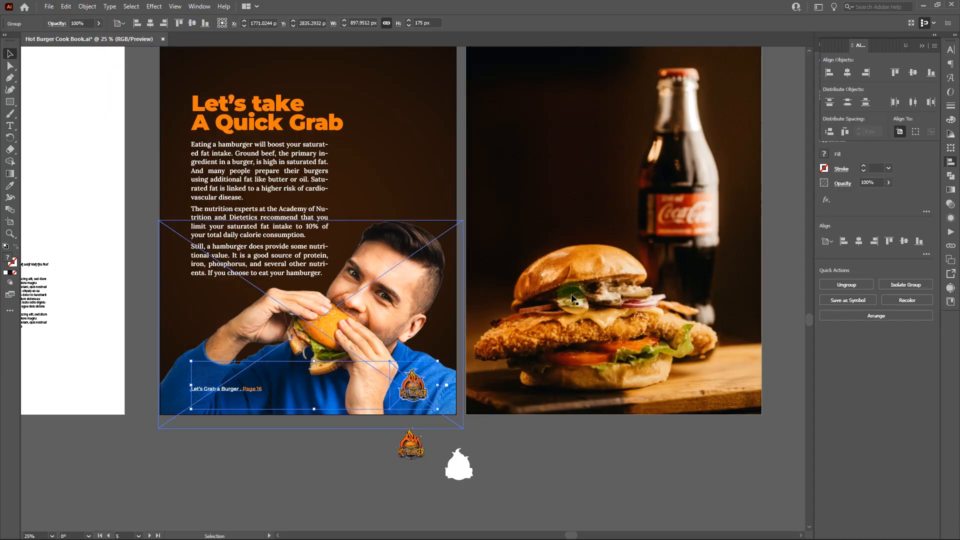
{"action": "left_click", "coordinate": [601, 314]}
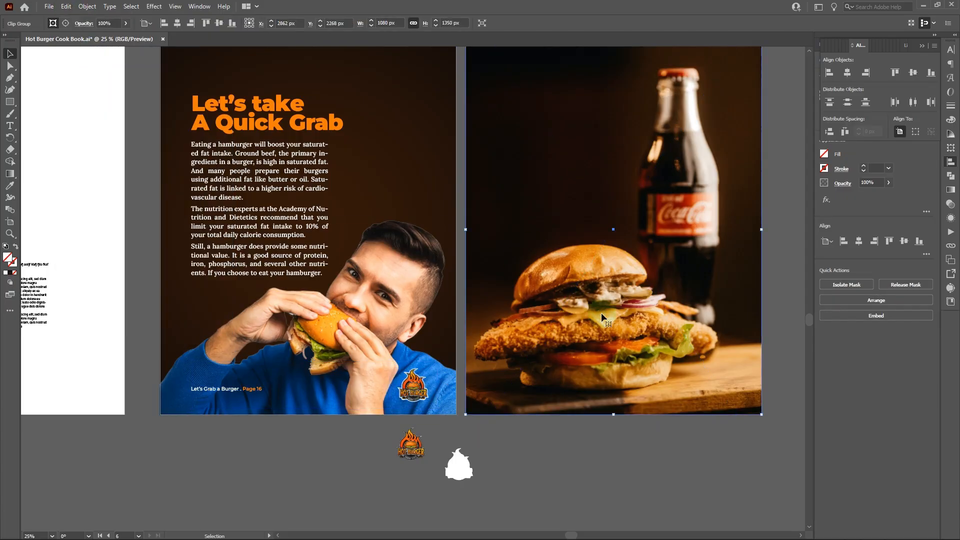
{"action": "scroll", "coordinate": [601, 312], "scroll_direction": "right", "scroll_amount": 5}
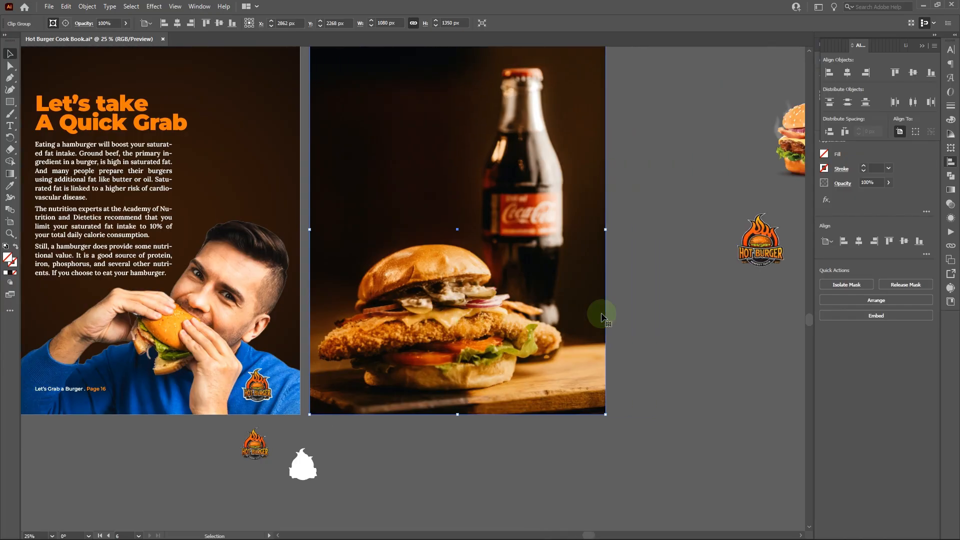
{"action": "left_click", "coordinate": [65, 6]}
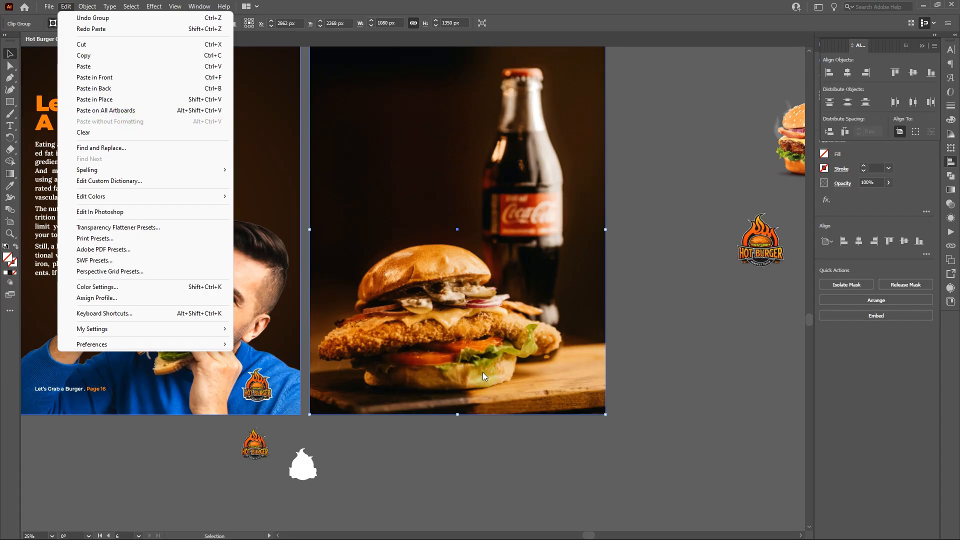
{"action": "left_click", "coordinate": [137, 98]}
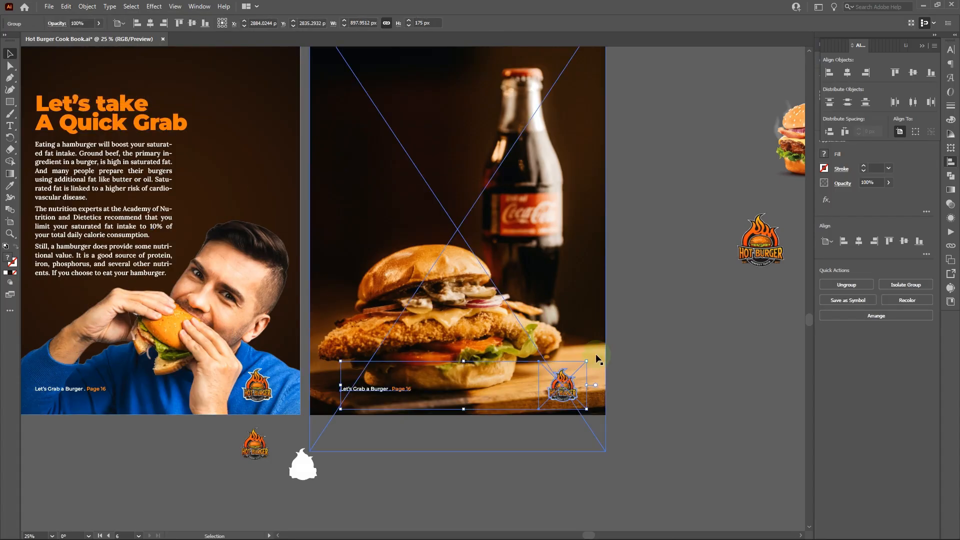
{"action": "left_click", "coordinate": [695, 383]}
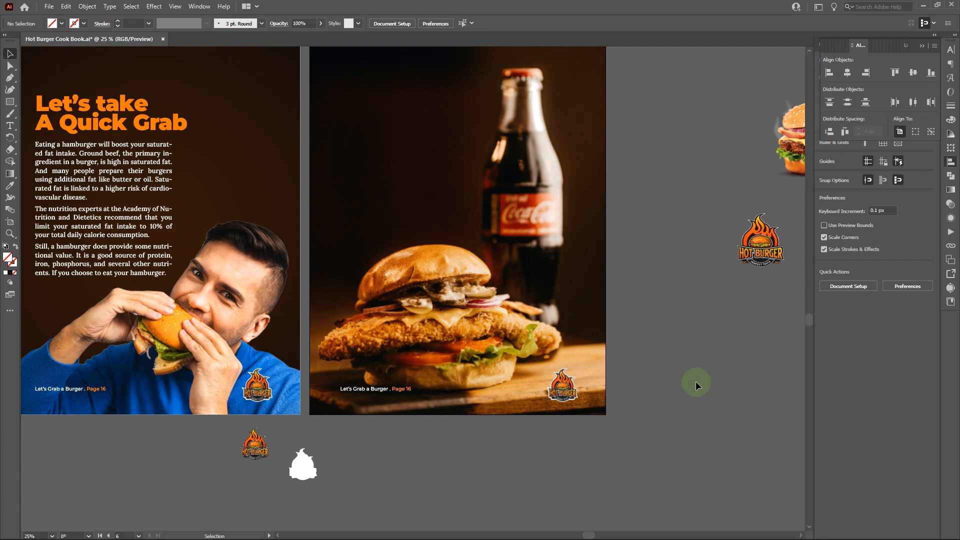
Step: Shift the burger and Coca-Cola photo up about 71 px inside its clipping mask on the second page
{"action": "scroll", "coordinate": [709, 339], "scroll_direction": "up", "scroll_amount": 5}
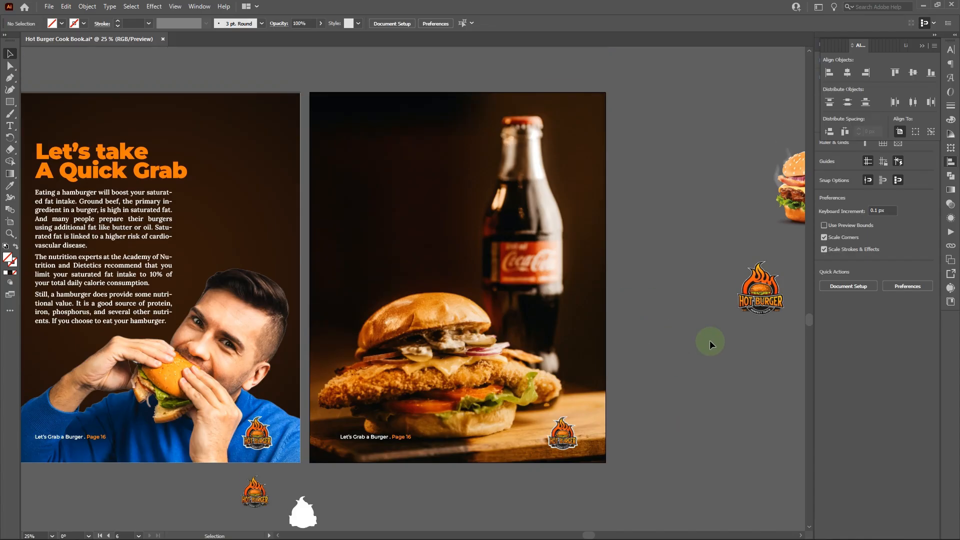
{"action": "key", "text": "ctrl+minus"}
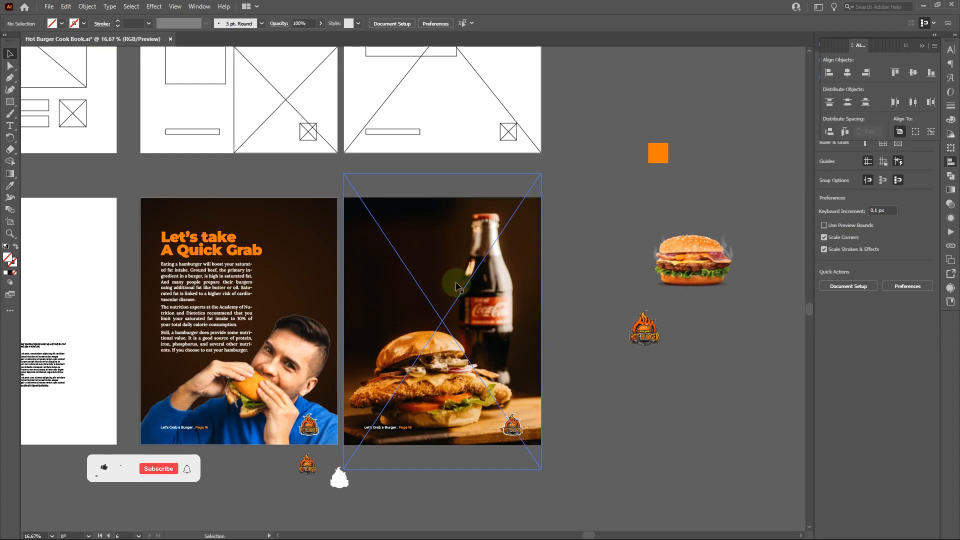
{"action": "key", "text": "a"}
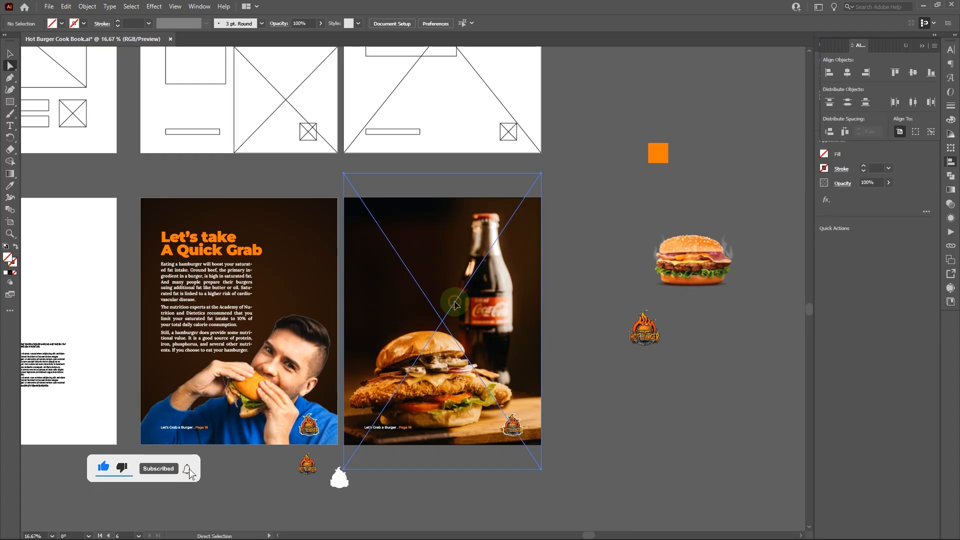
{"action": "left_click_drag", "start_coordinate": [454, 304], "coordinate": [456, 285]}
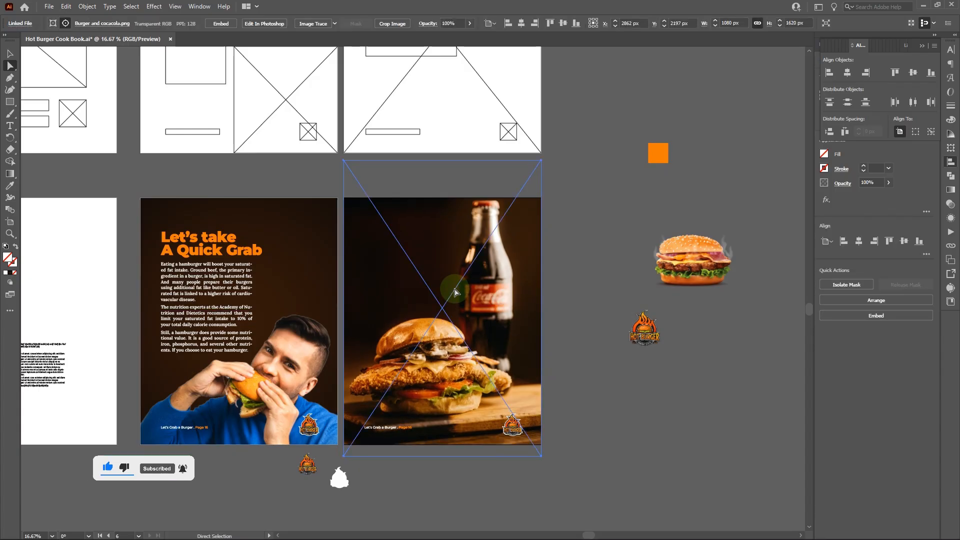
Step: Scale the masked burger and Coca-Cola photo down proportionally to about 994 × 1491 px, keeping its bottom edge in place
{"action": "key", "text": "v"}
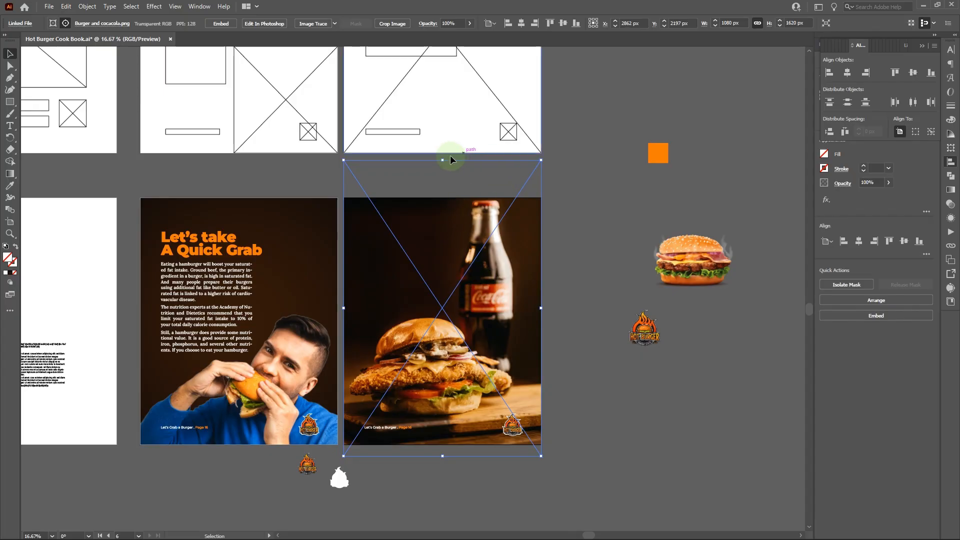
{"action": "left_click_drag", "start_coordinate": [444, 161], "coordinate": [445, 184]}
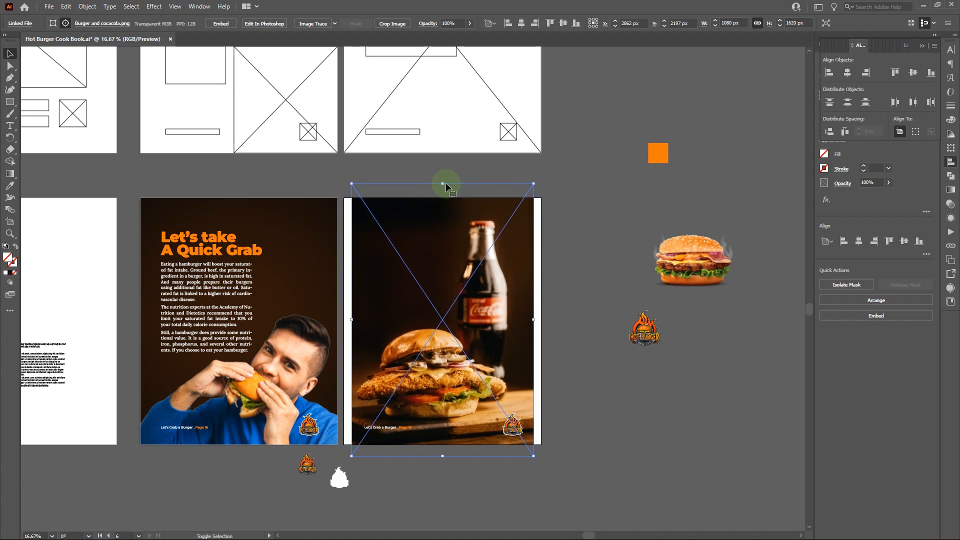
{"action": "left_click", "coordinate": [300, 231]}
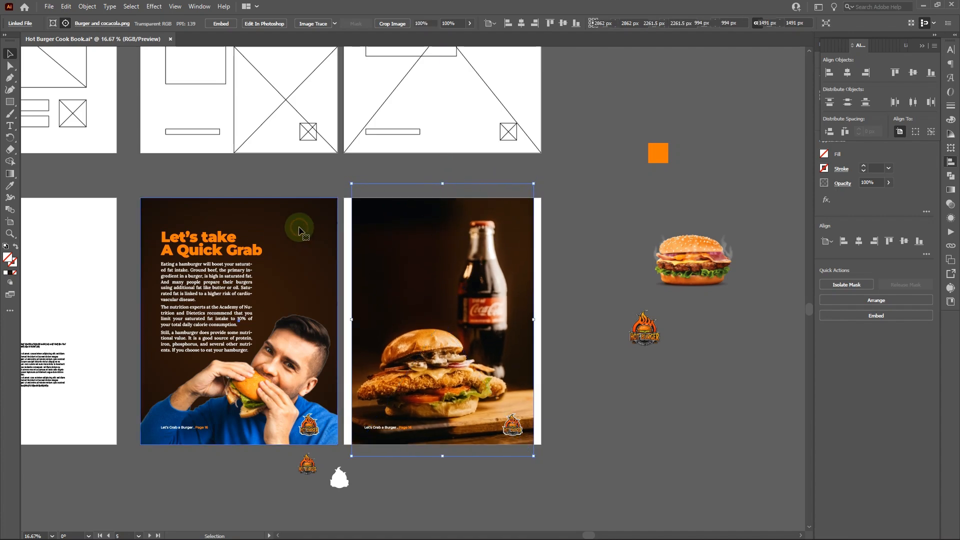
Step: Copy the first page's dark brown gradient background in place onto the second page and send it behind the photo
{"action": "left_click", "coordinate": [323, 236]}
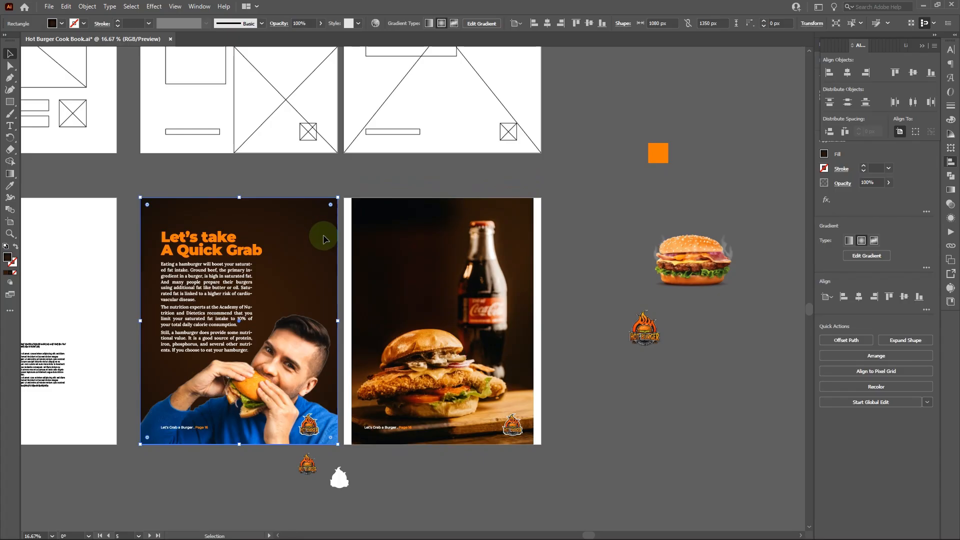
{"action": "key", "text": "a"}
{"action": "key", "text": "v"}
{"action": "left_click", "coordinate": [436, 256]}
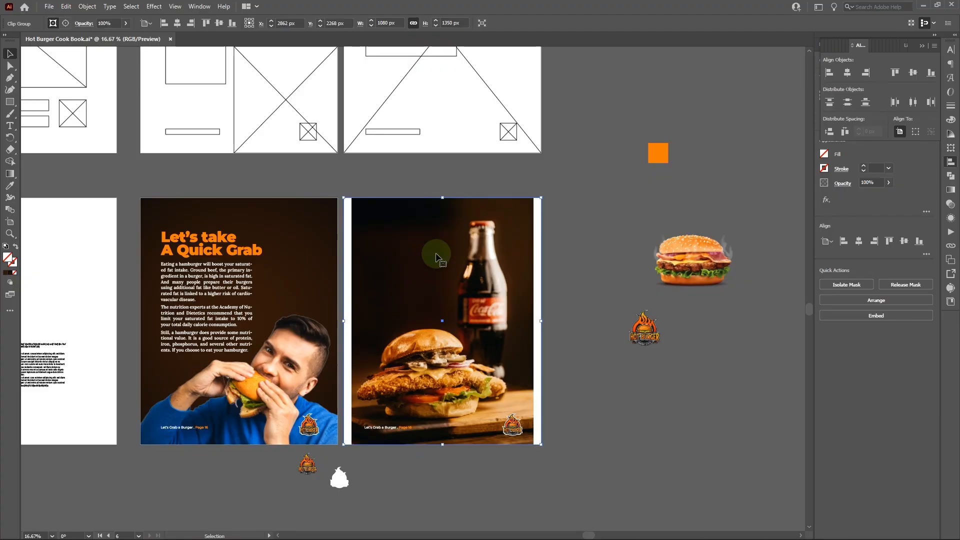
{"action": "key", "text": "ctrl+shift+v"}
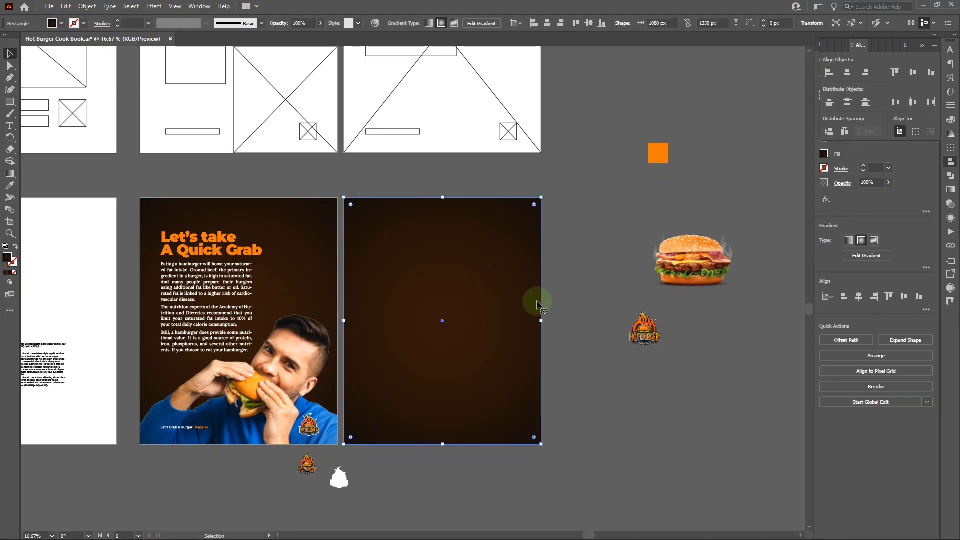
{"action": "key", "text": "ctrl+bracketleft"}
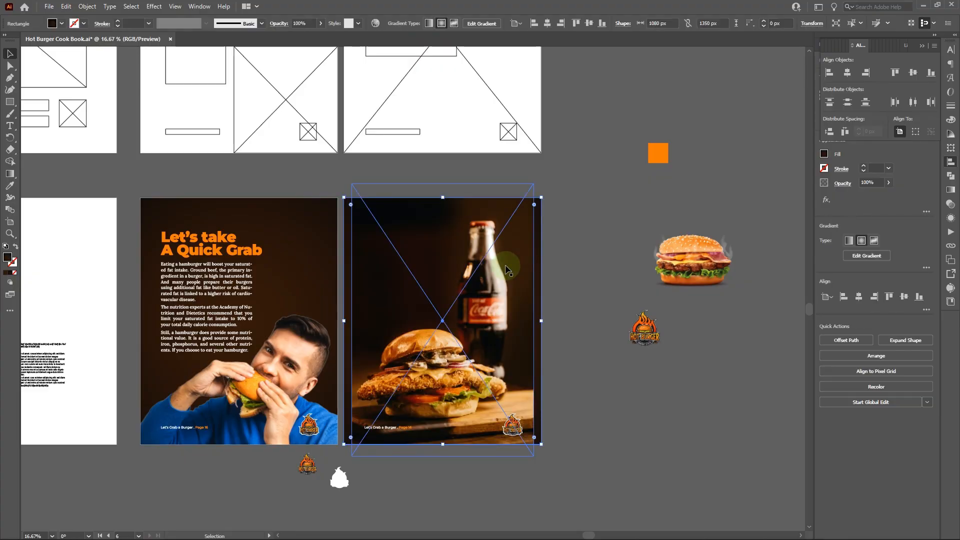
{"action": "left_click", "coordinate": [617, 248]}
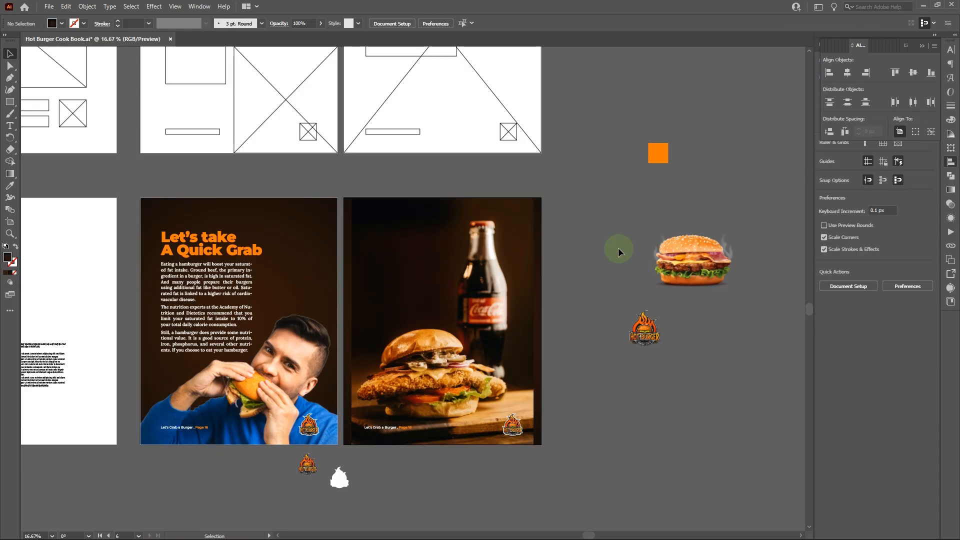
Step: Undo the second page's gradient background copy and the photo's downscaling
{"action": "key", "text": "ctrl+z"}
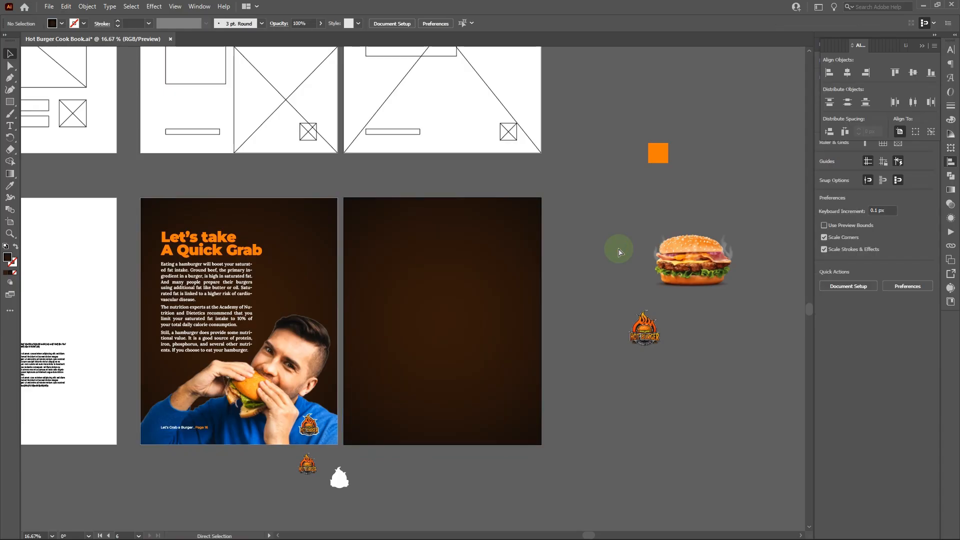
{"action": "key", "text": "ctrl+shift+z"}
{"action": "key", "text": "ctrl+shift+z"}
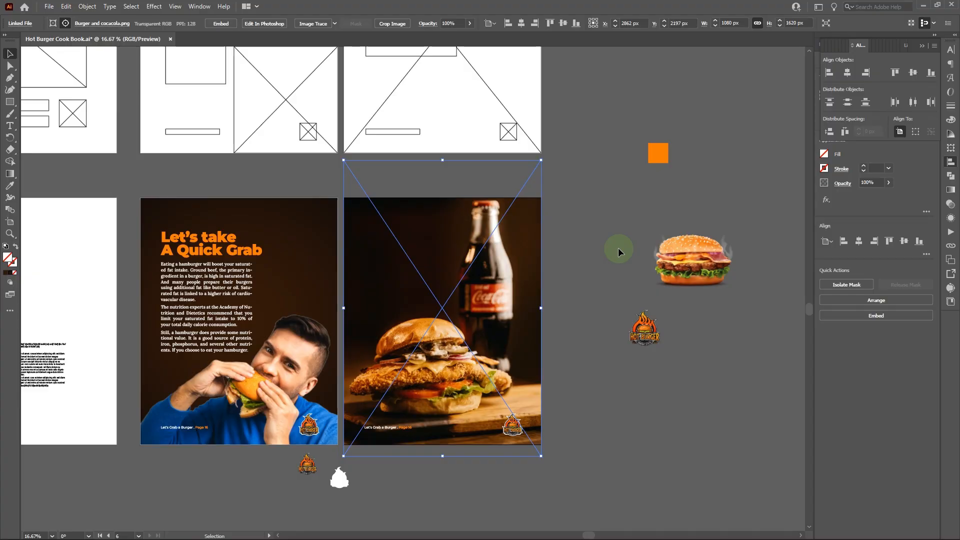
{"action": "left_click", "coordinate": [596, 287]}
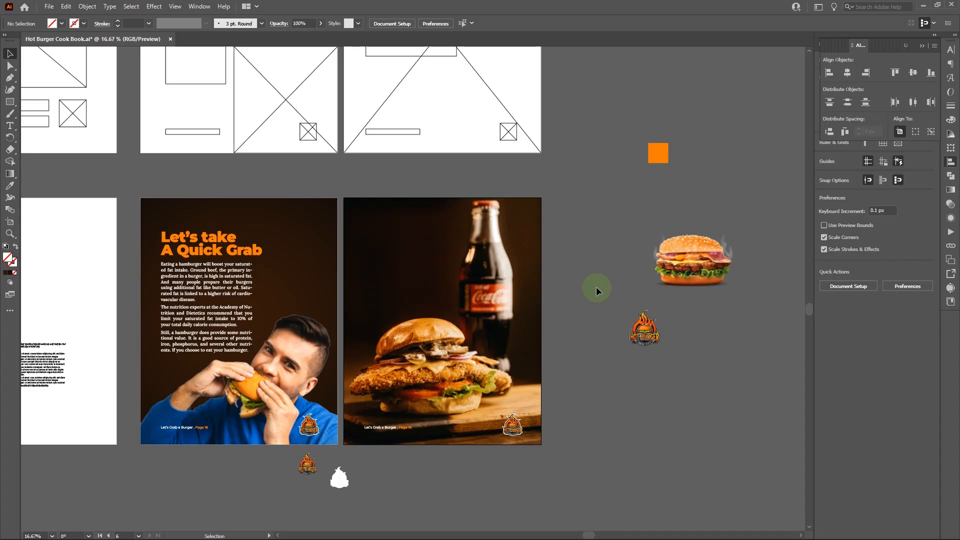
Step: Undo the photo's upward shift inside its mask and the footer group's paste on the second page
{"action": "key", "text": "ctrl+z"}
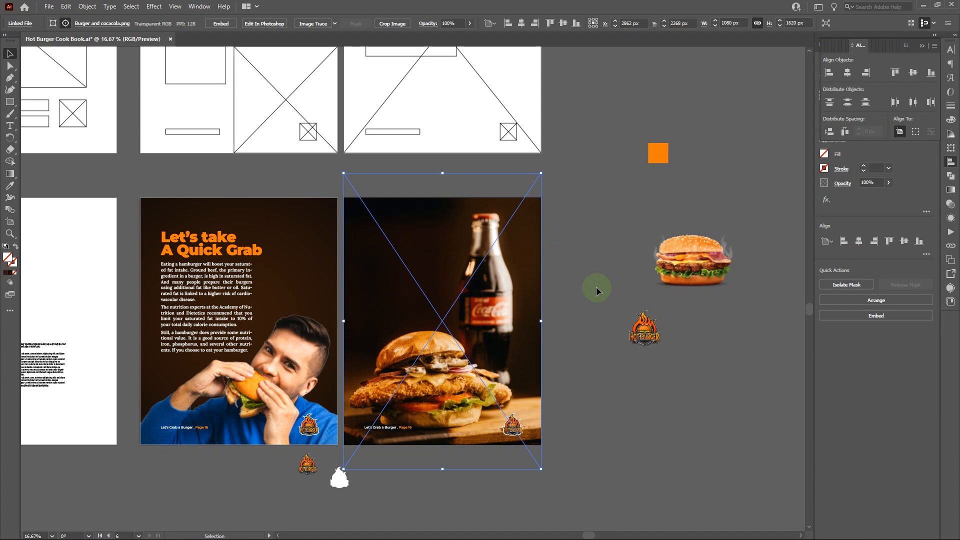
{"action": "key", "text": "ctrl+z"}
{"action": "key", "text": "ctrl+z"}
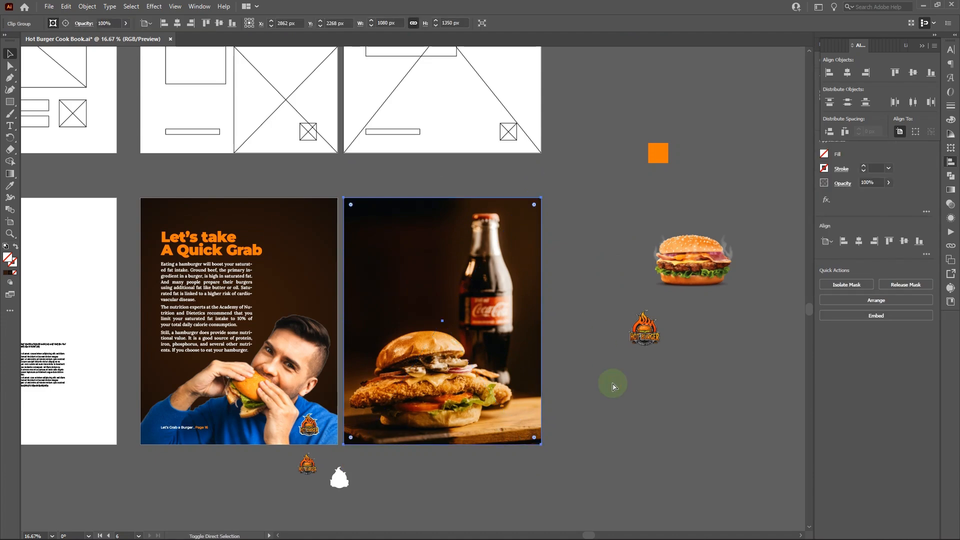
Step: Restore the footer group pasted in place on the second page
{"action": "key", "text": "ctrl+z"}
{"action": "left_click", "coordinate": [626, 442]}
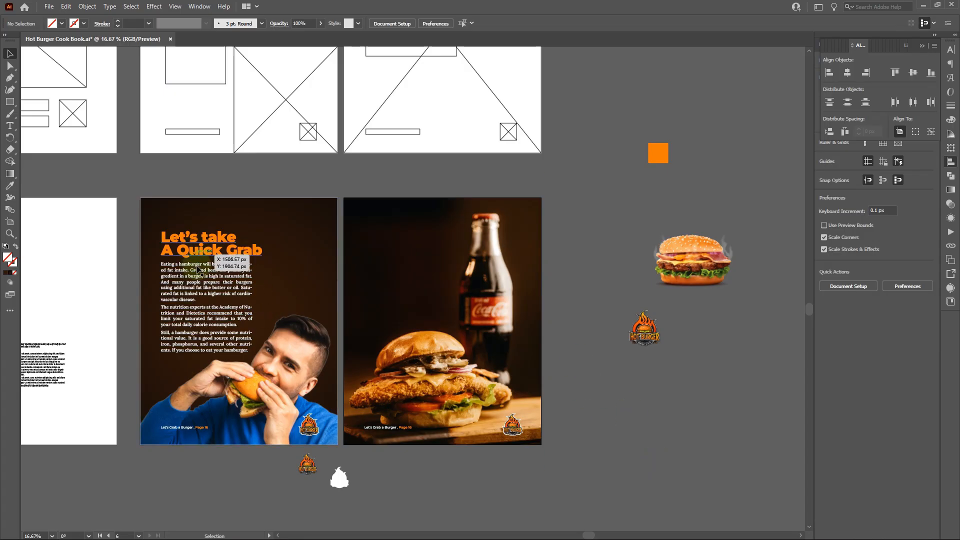
Step: Copy the first page's heading and body text and paste them in place on the second page
{"action": "left_click", "coordinate": [203, 241]}
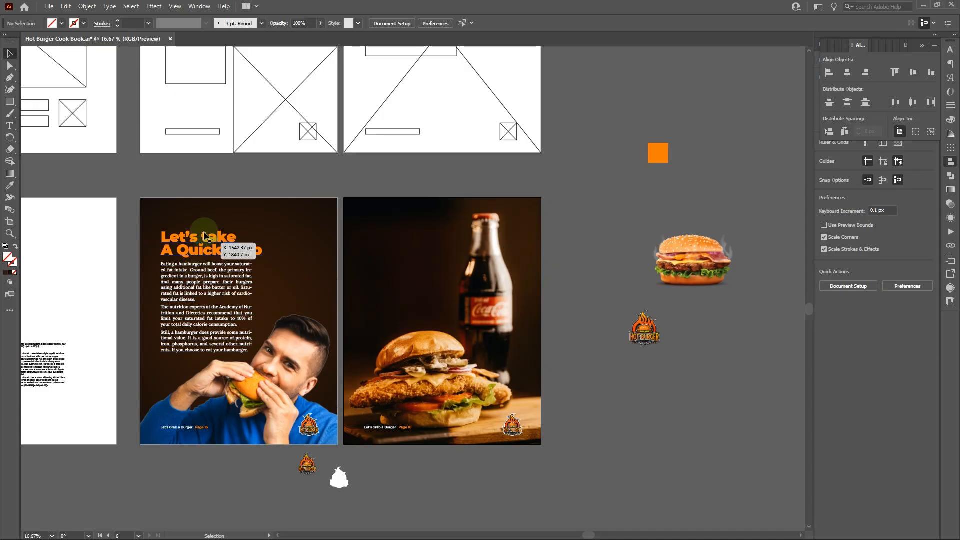
{"action": "left_click", "coordinate": [195, 281]}
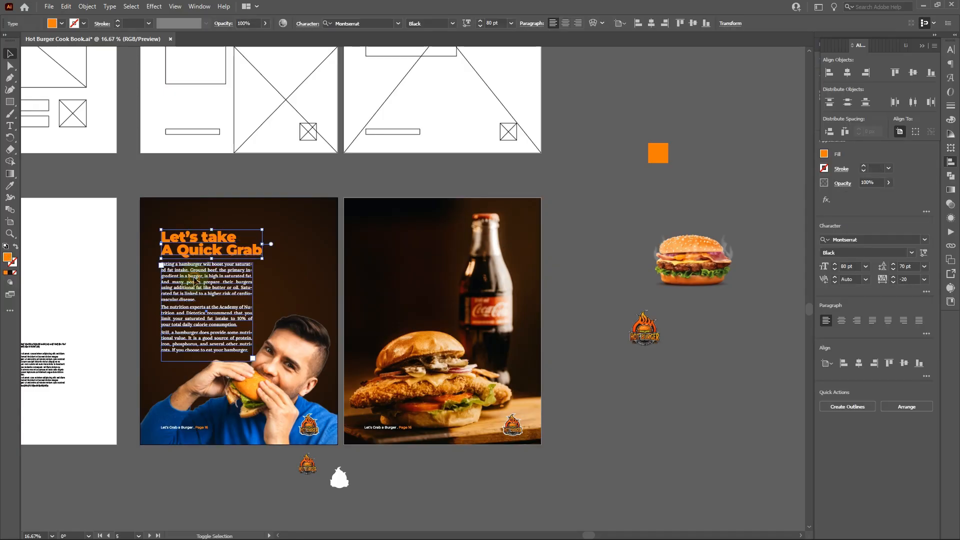
{"action": "key", "text": "v"}
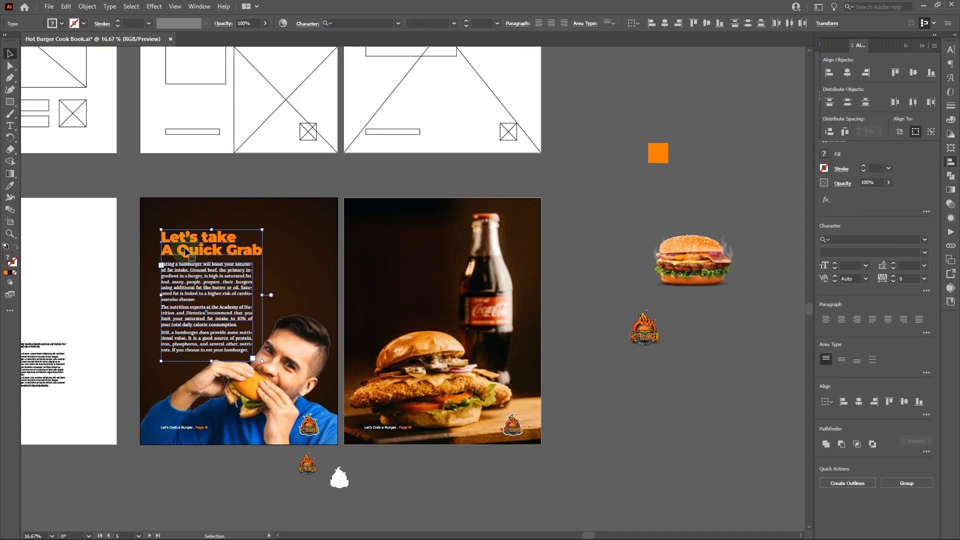
{"action": "left_click", "coordinate": [66, 6]}
{"action": "left_click", "coordinate": [80, 55]}
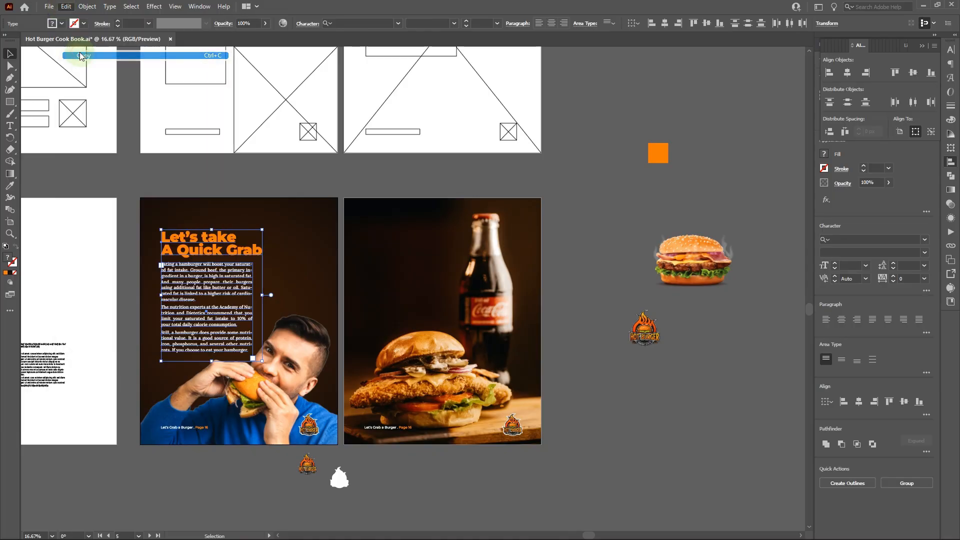
{"action": "left_click", "coordinate": [382, 246]}
{"action": "right_click", "coordinate": [380, 244]}
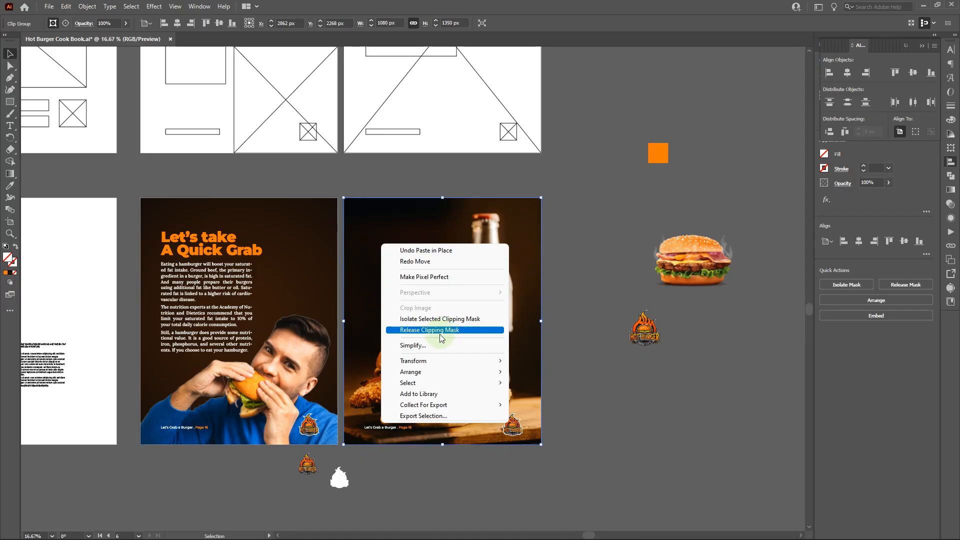
{"action": "left_click", "coordinate": [66, 7]}
{"action": "left_click", "coordinate": [116, 99]}
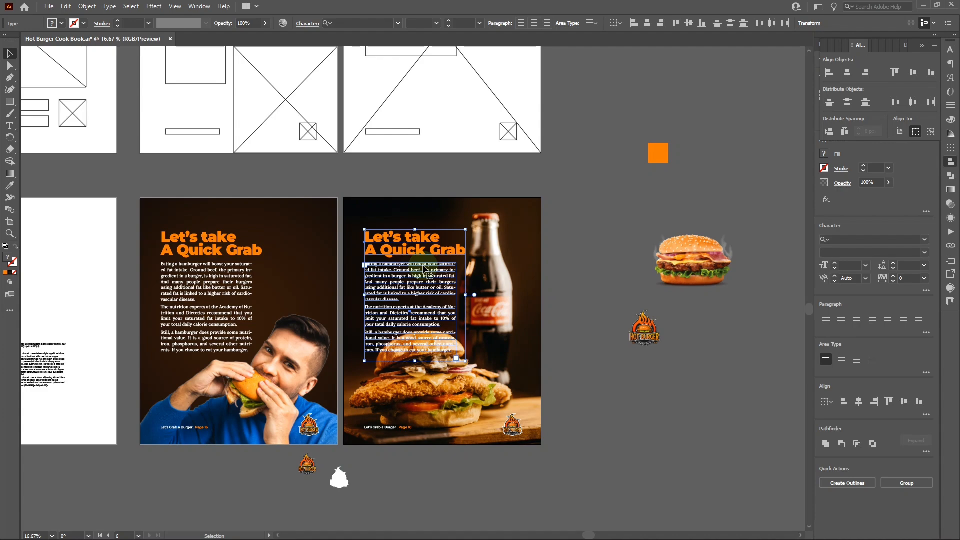
Step: Switch to the Word content document and copy the title "What makes a Magic?" and the five-item ingredient list separately
{"action": "key", "text": "super+Tab"}
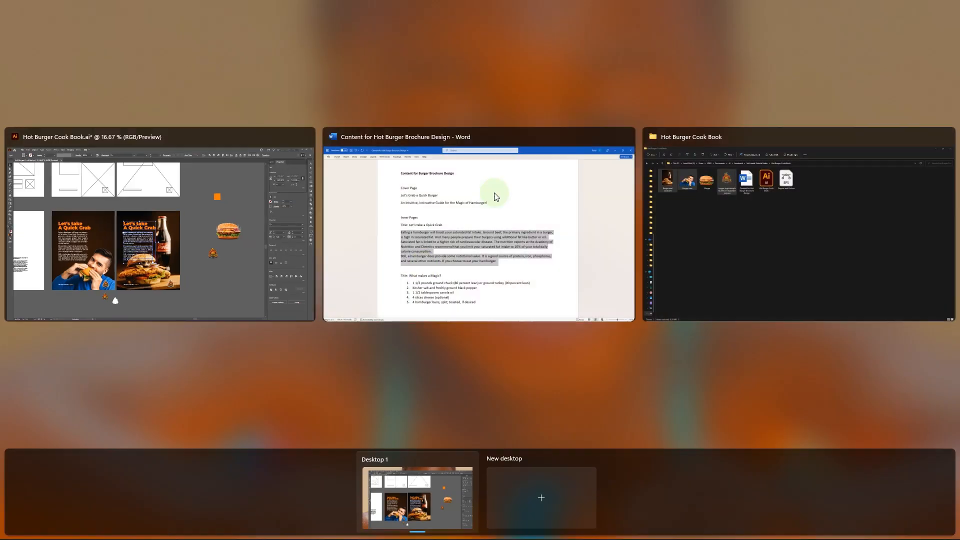
{"action": "left_click", "coordinate": [417, 267]}
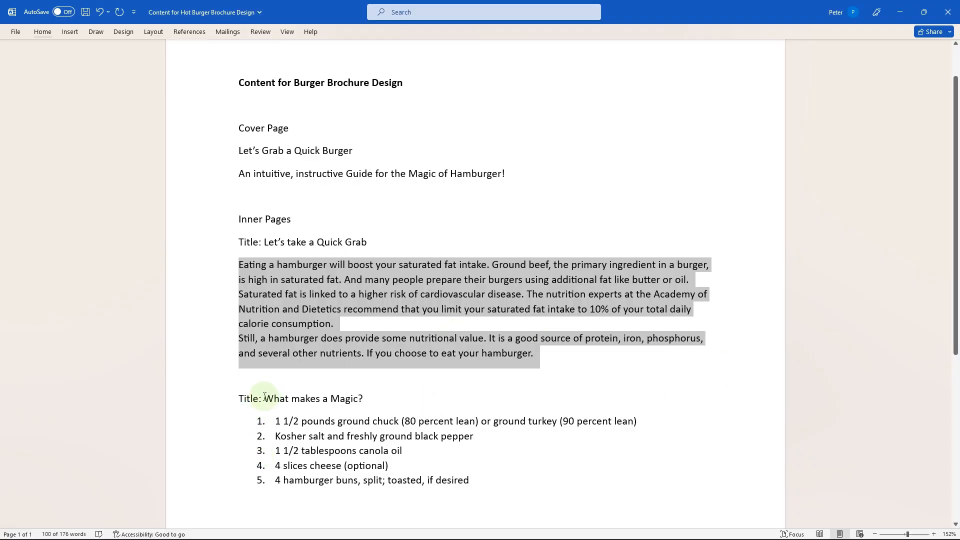
{"action": "left_click_drag", "start_coordinate": [265, 397], "coordinate": [365, 393]}
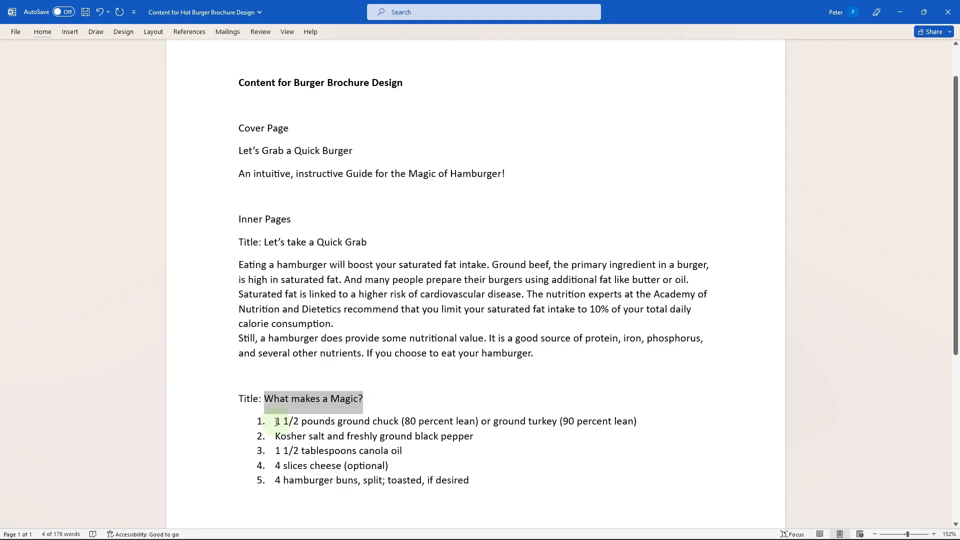
{"action": "left_click", "coordinate": [273, 399]}
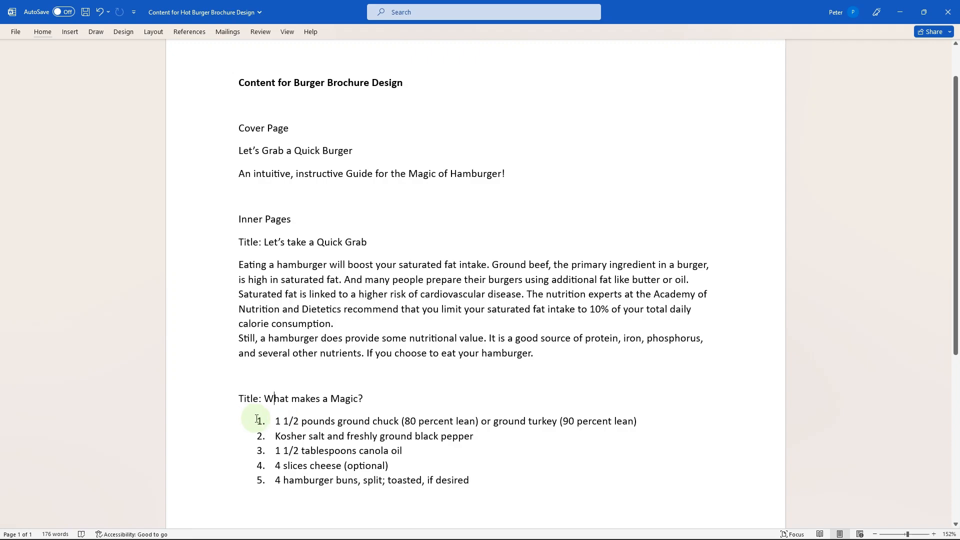
{"action": "left_click_drag", "start_coordinate": [274, 422], "coordinate": [469, 487]}
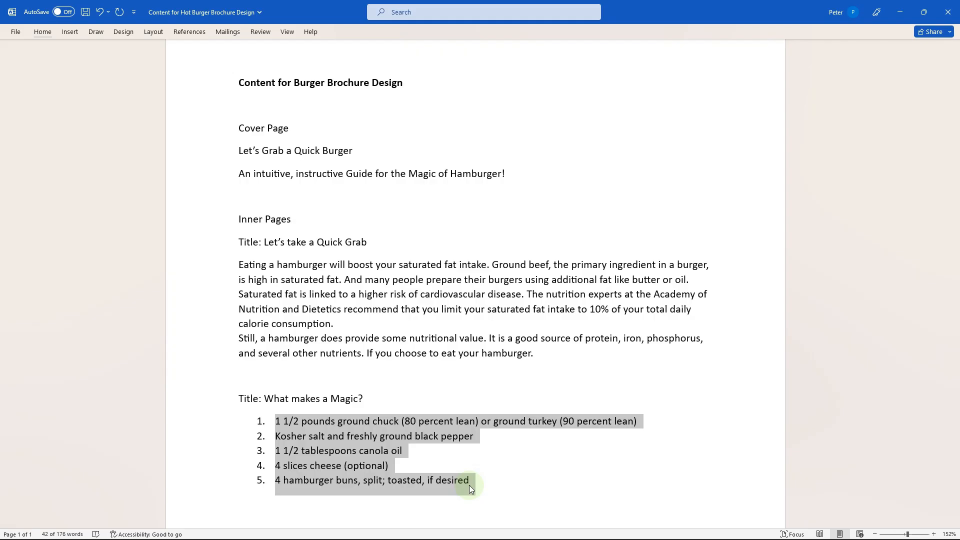
Step: Switch back to Illustrator and replace the second page's heading with the copied "What makes a Magic?" from the clipboard history
{"action": "key", "text": "super+Tab"}
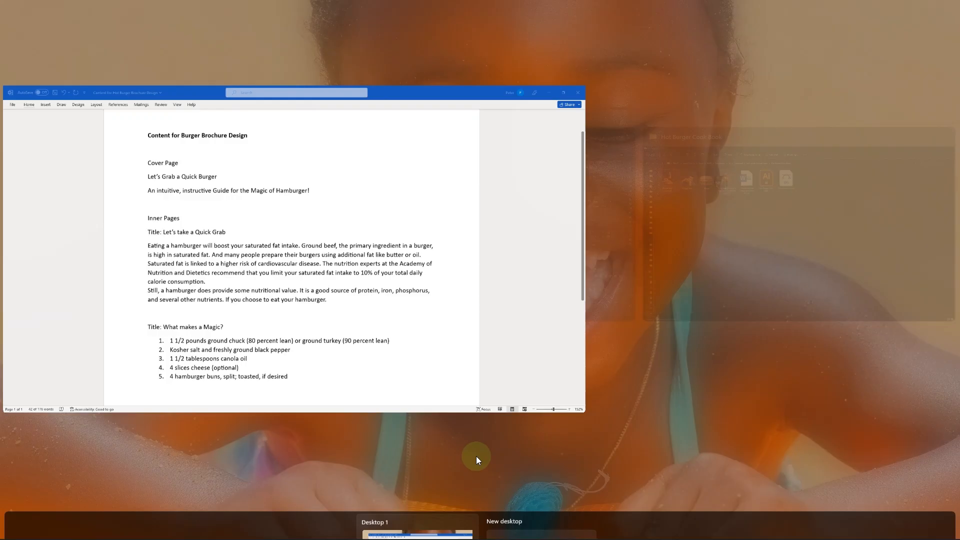
{"action": "left_click", "coordinate": [480, 205]}
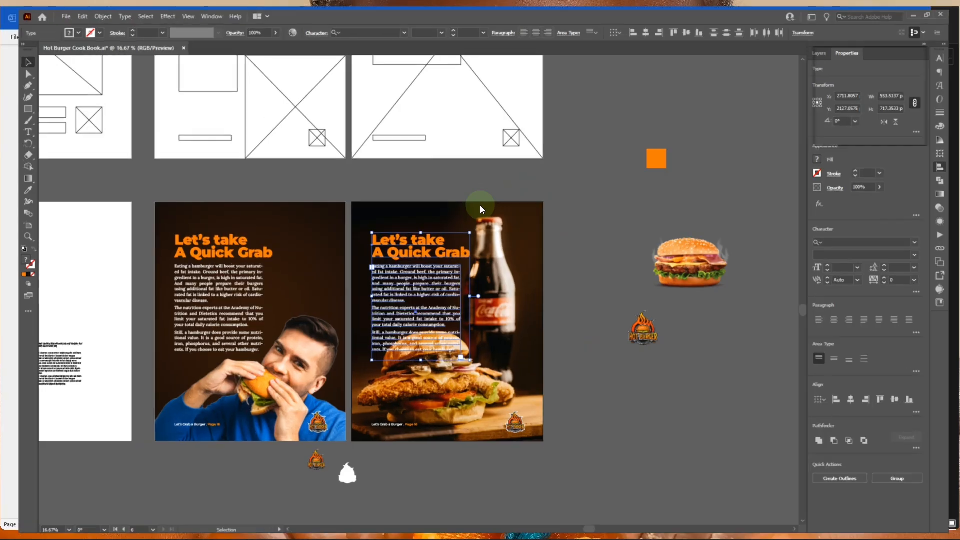
{"action": "key", "text": "ctrl+plus"}
{"action": "key", "text": "ctrl+plus"}
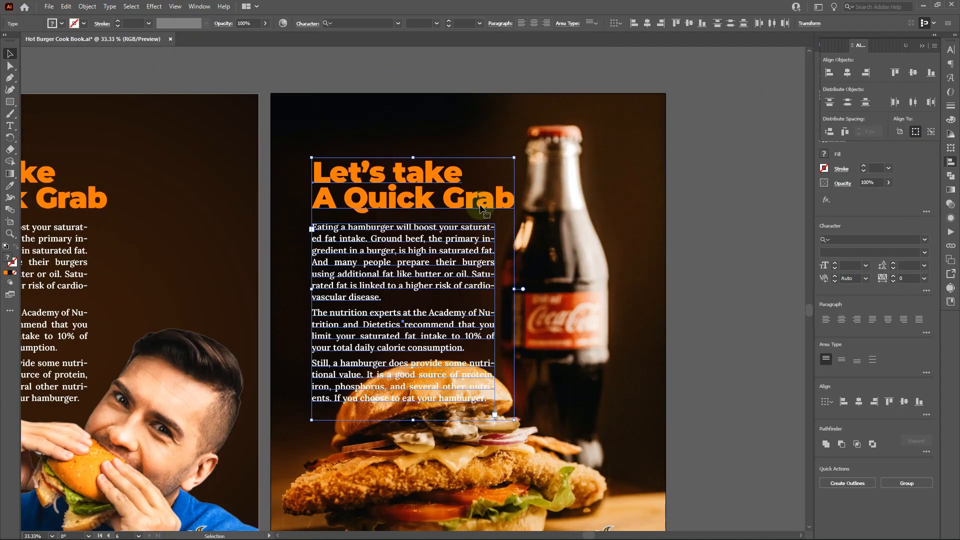
{"action": "scroll", "coordinate": [480, 208], "scroll_direction": "up", "scroll_amount": 4}
{"action": "left_click", "coordinate": [727, 179]}
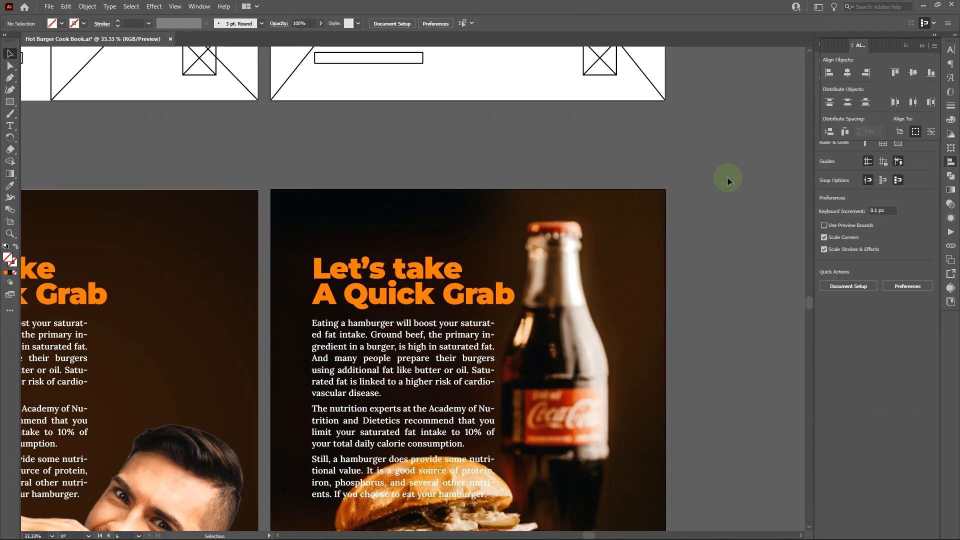
{"action": "key", "text": "t"}
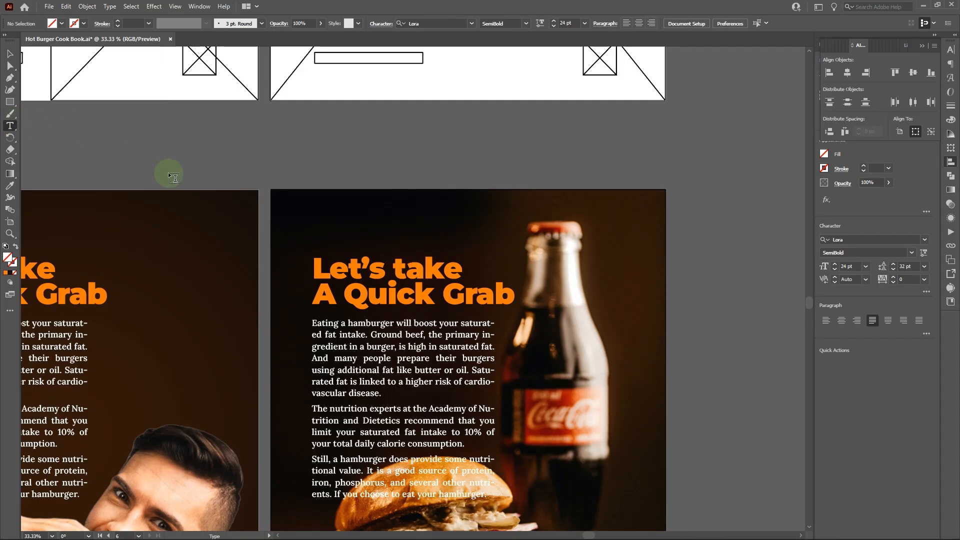
{"action": "left_click", "coordinate": [391, 275]}
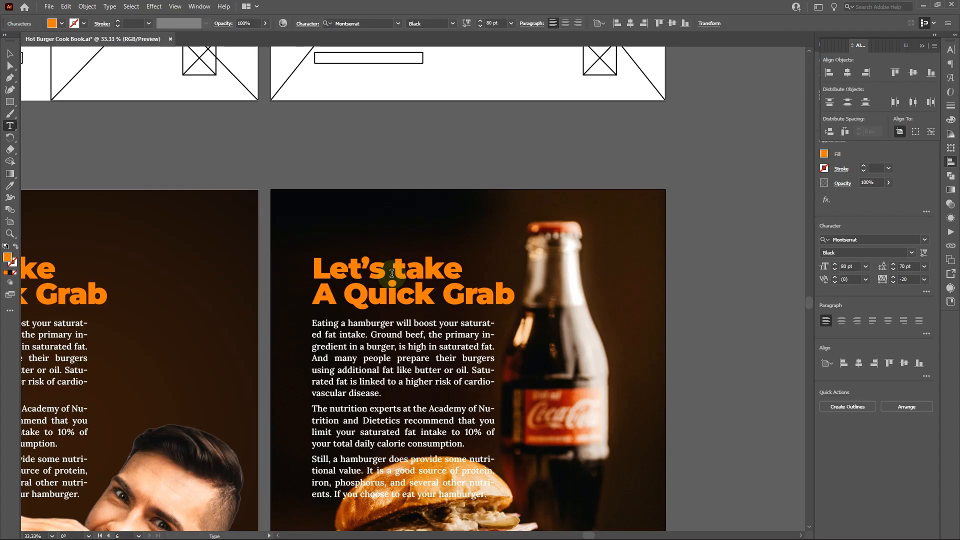
{"action": "triple_click", "coordinate": [391, 273]}
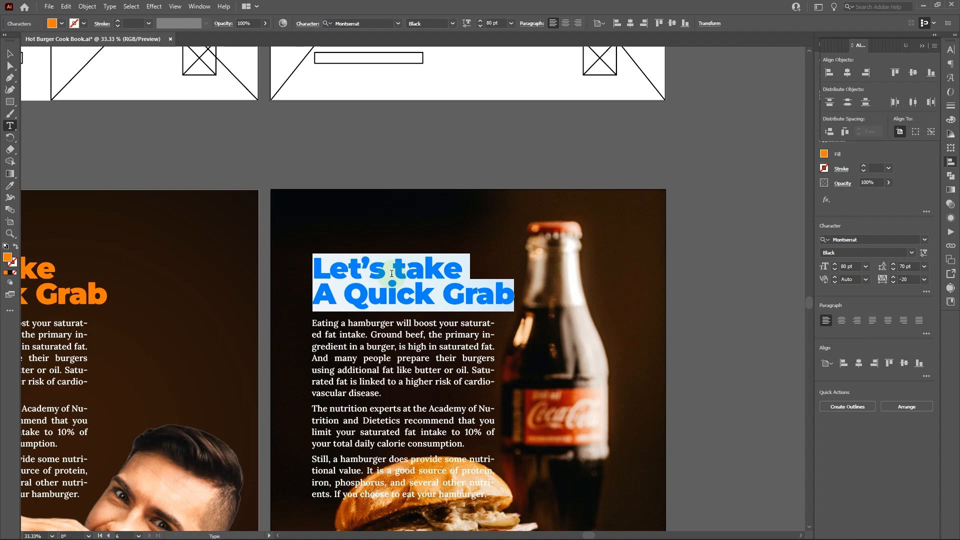
{"action": "key", "text": "super+v"}
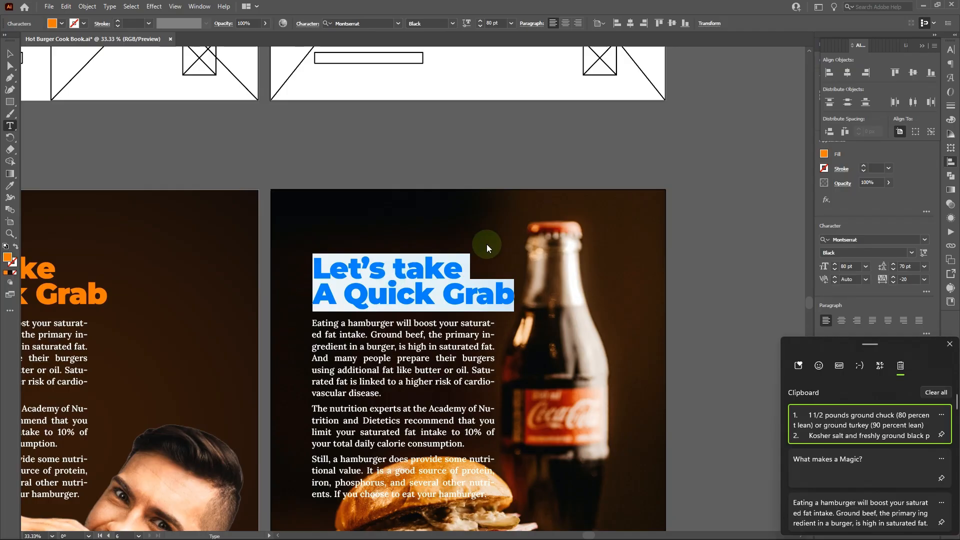
{"action": "left_click_drag", "start_coordinate": [829, 340], "coordinate": [627, 235]}
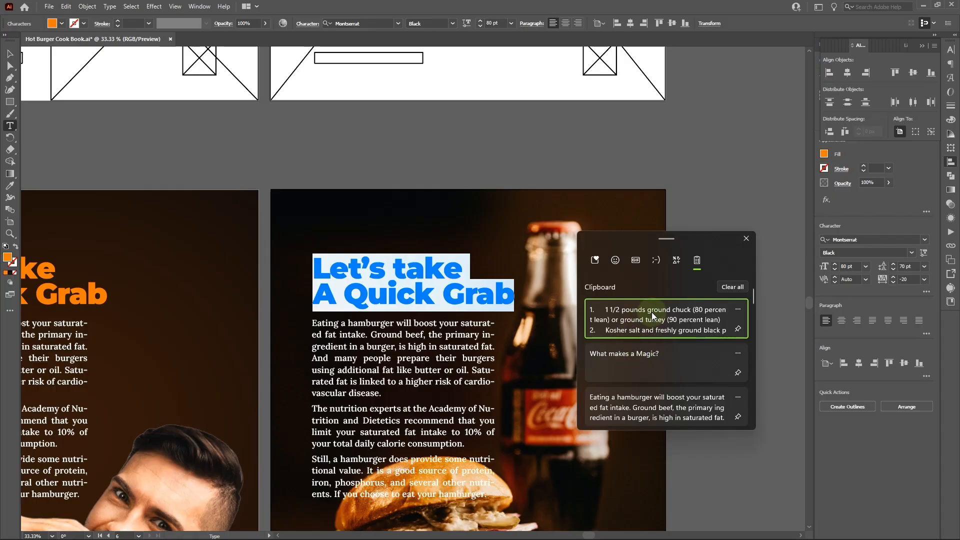
{"action": "left_click", "coordinate": [647, 360]}
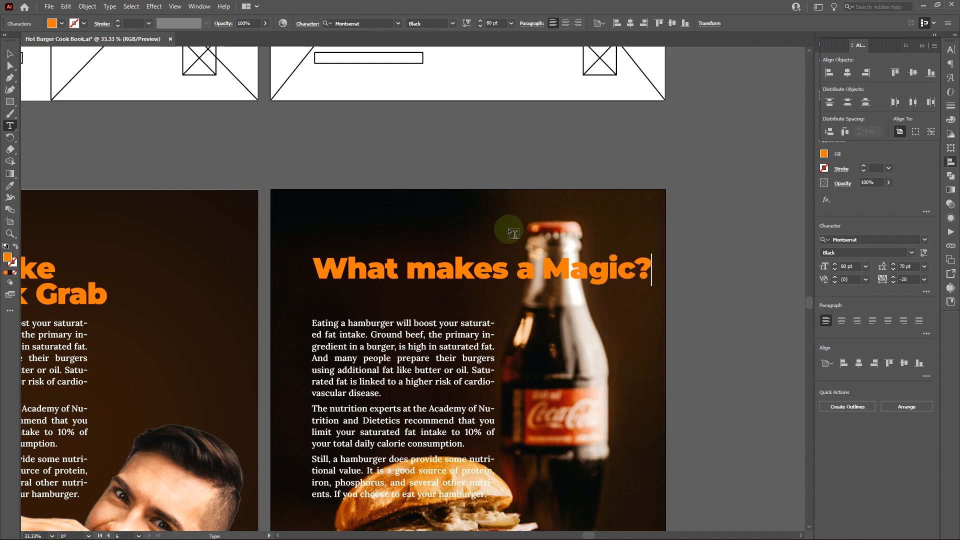
Step: Split the second page's heading into two lines, "What makes" and "A Magic?", capitalising the "A"
{"action": "left_click", "coordinate": [516, 273]}
{"action": "key", "text": "BackSpace"}
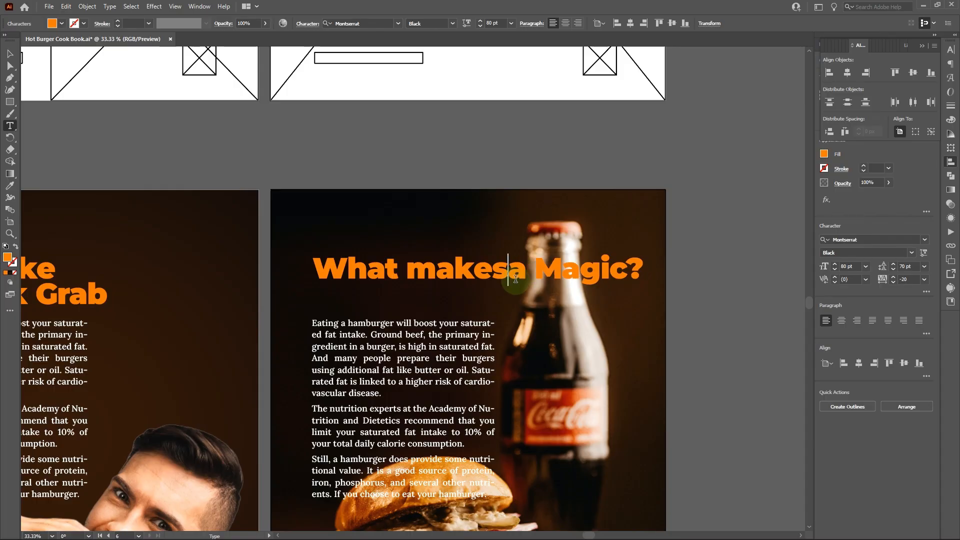
{"action": "key", "text": "Return"}
{"action": "key", "text": "shift+Right"}
{"action": "type", "text": "A"}
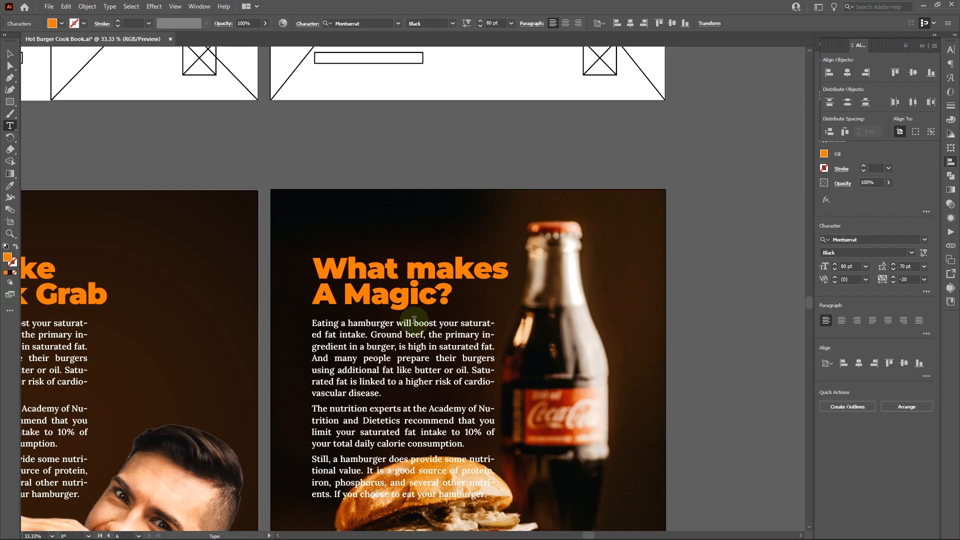
Step: Reduce the font size of the whole "What makes A Magic?" heading to 60 pt
{"action": "key", "text": "ctrl+a"}
{"action": "key", "text": "ctrl+shift+comma"}
{"action": "key", "text": "ctrl+shift+comma"}
{"action": "key", "text": "ctrl+shift+comma"}
{"action": "key", "text": "ctrl+shift+comma"}
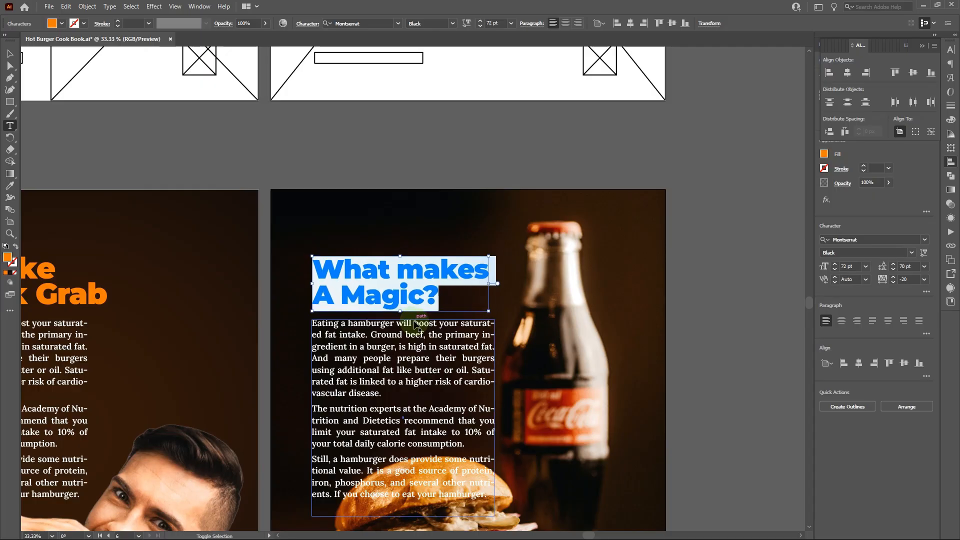
{"action": "key", "text": "ctrl+shift+comma"}
{"action": "key", "text": "ctrl+shift+comma"}
{"action": "key", "text": "ctrl+shift+comma"}
{"action": "key", "text": "ctrl+shift+comma"}
{"action": "key", "text": "ctrl+shift+comma"}
{"action": "key", "text": "ctrl+shift+comma"}
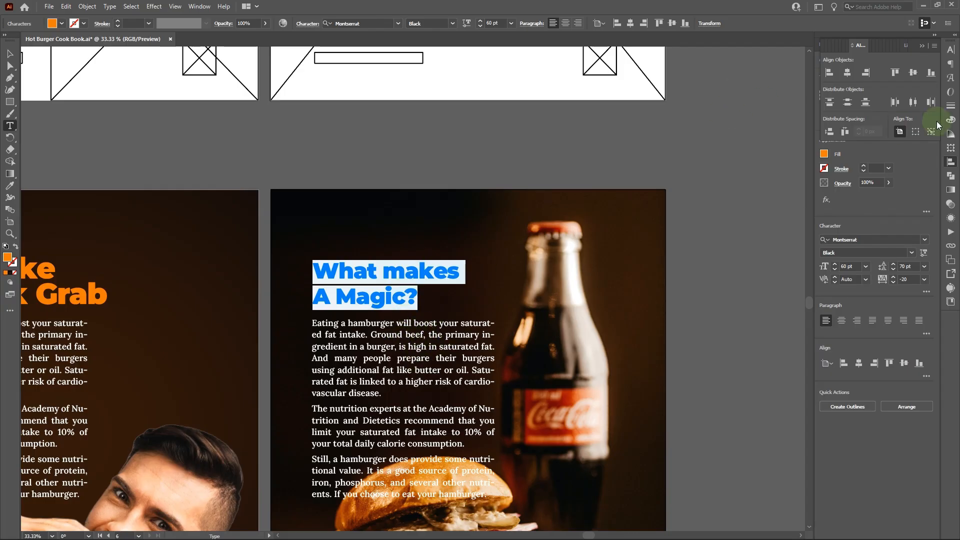
Step: Tighten the leading of the "What makes A Magic?" heading to 56 pt
{"action": "left_click", "coordinate": [952, 51]}
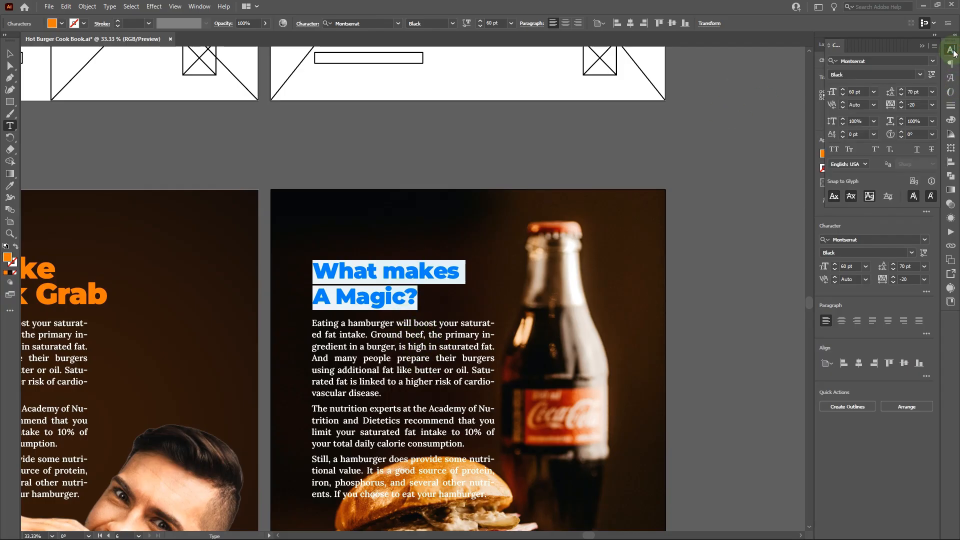
{"action": "left_click", "coordinate": [901, 94]}
{"action": "left_click", "coordinate": [902, 94]}
{"action": "left_click", "coordinate": [901, 94]}
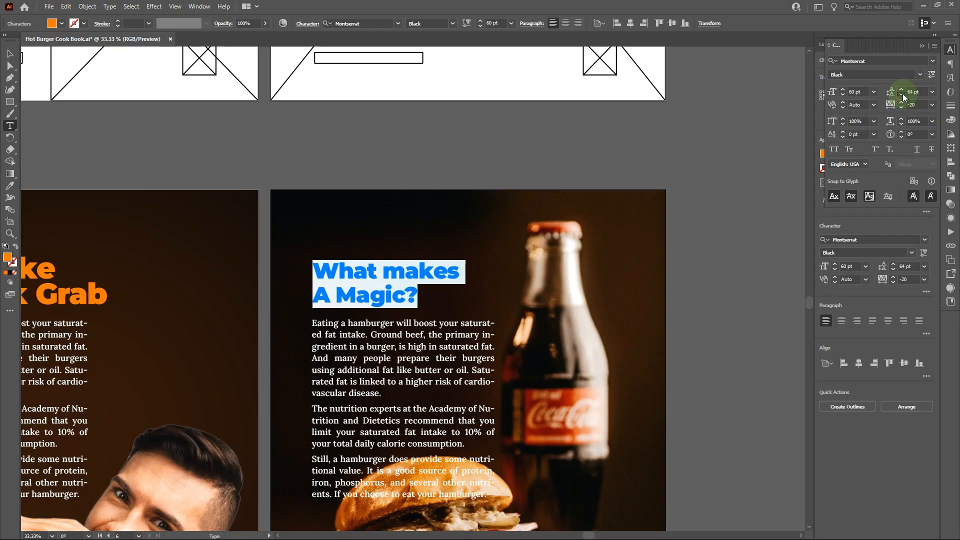
{"action": "left_click", "coordinate": [901, 95]}
{"action": "left_click", "coordinate": [901, 94]}
{"action": "left_click", "coordinate": [902, 94]}
{"action": "left_click", "coordinate": [901, 95]}
{"action": "left_click", "coordinate": [901, 94]}
{"action": "left_click", "coordinate": [901, 95]}
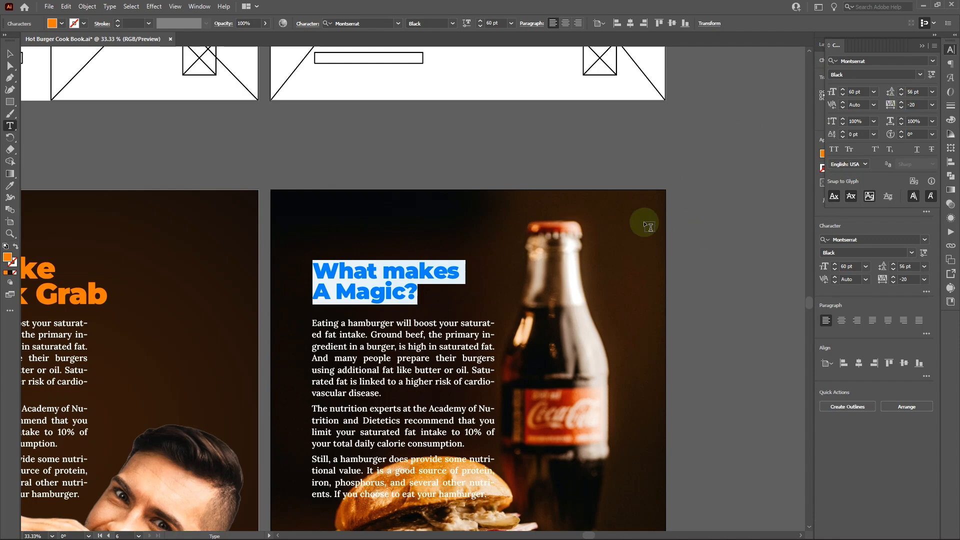
Step: Replace all the body text on the second page with the copied five-item ingredient list from the clipboard history
{"action": "left_click", "coordinate": [358, 335]}
{"action": "key", "text": "ctrl+a"}
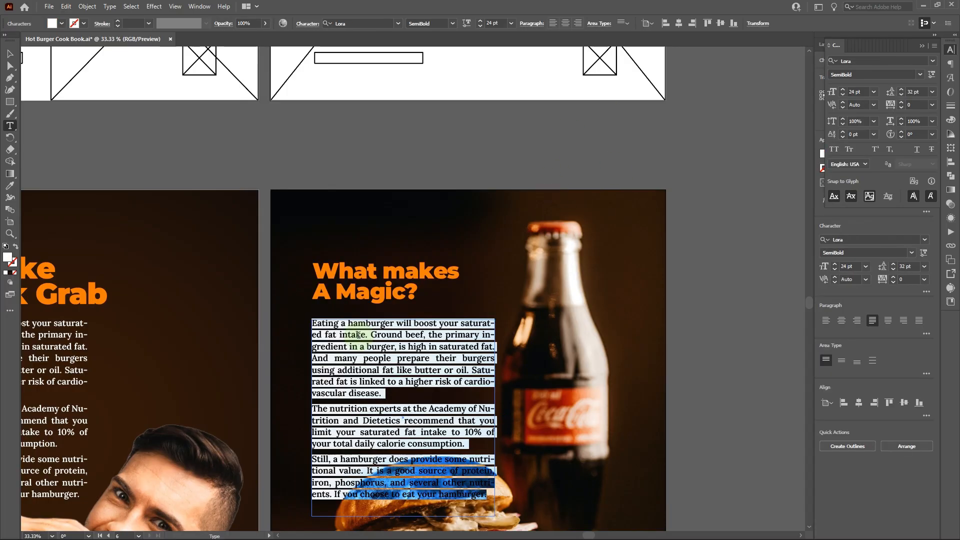
{"action": "key", "text": "super+v"}
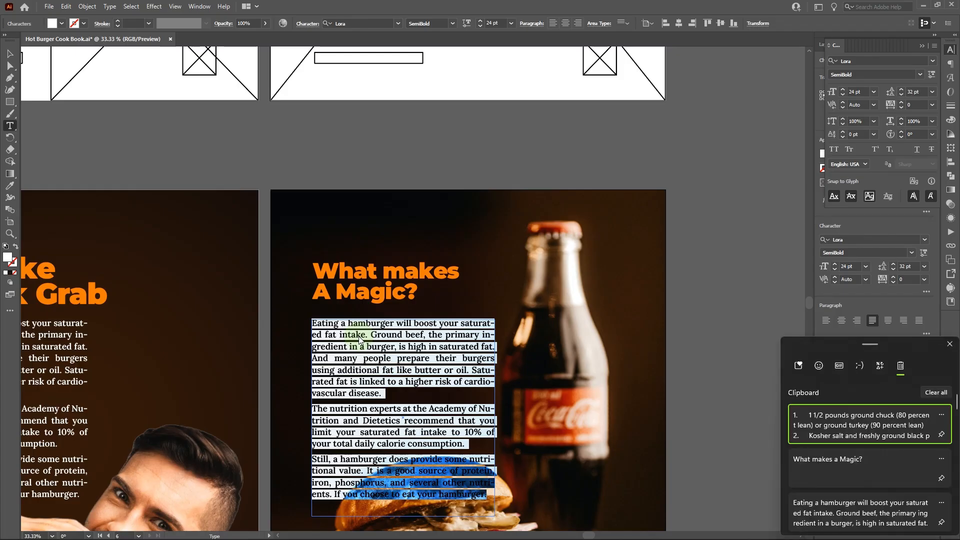
{"action": "left_click", "coordinate": [836, 421]}
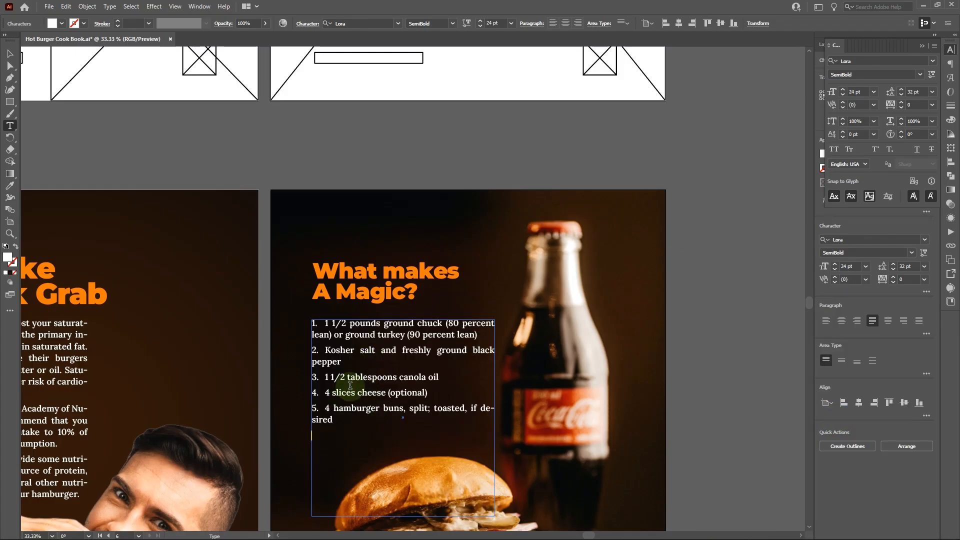
Step: Examine the numbering at the start of the ingredient list's lines up close and select the list's text frame
{"action": "scroll", "coordinate": [349, 384], "scroll_direction": "down", "scroll_amount": 3}
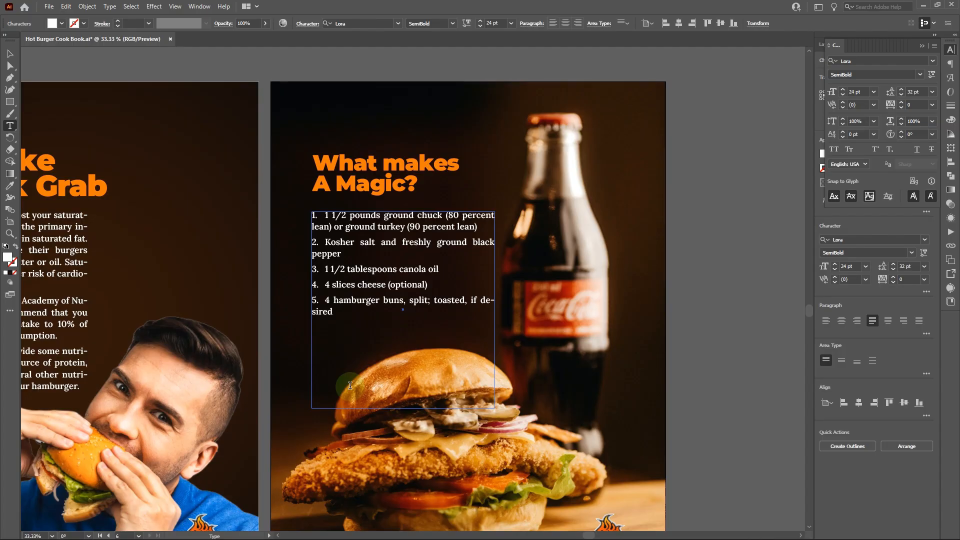
{"action": "key", "text": "Escape"}
{"action": "key", "text": "ctrl+equal"}
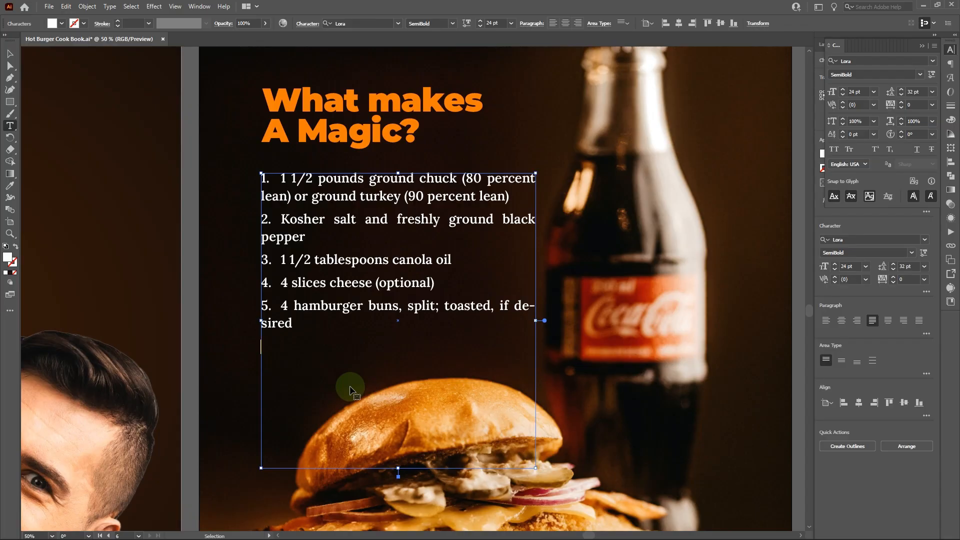
{"action": "left_click", "coordinate": [350, 389]}
{"action": "key", "text": "ctrl+equal"}
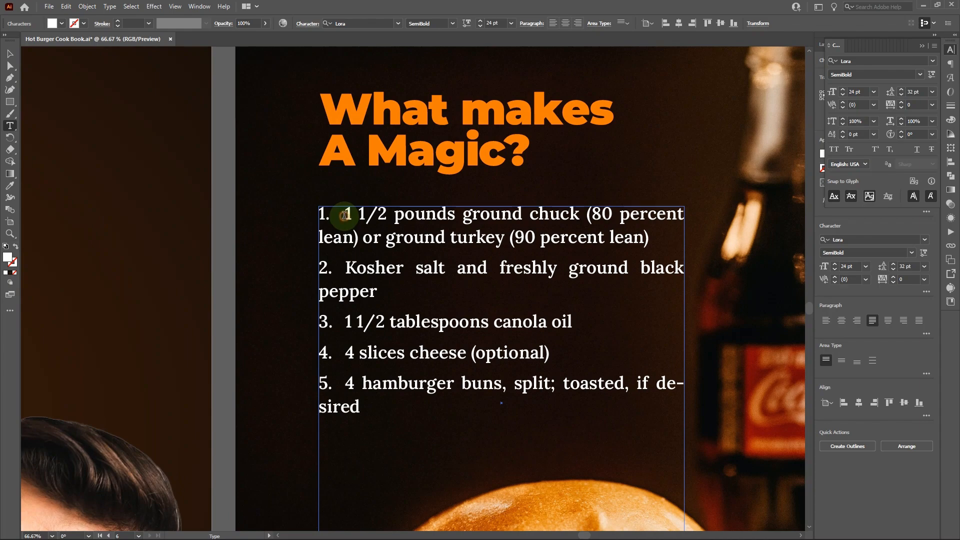
{"action": "left_click_drag", "start_coordinate": [345, 214], "coordinate": [305, 208]}
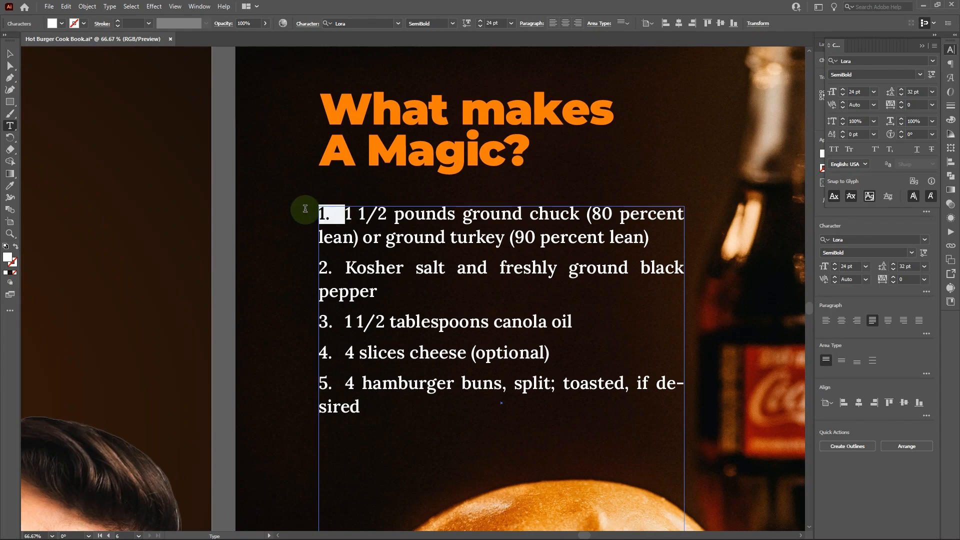
{"action": "left_click", "coordinate": [324, 212]}
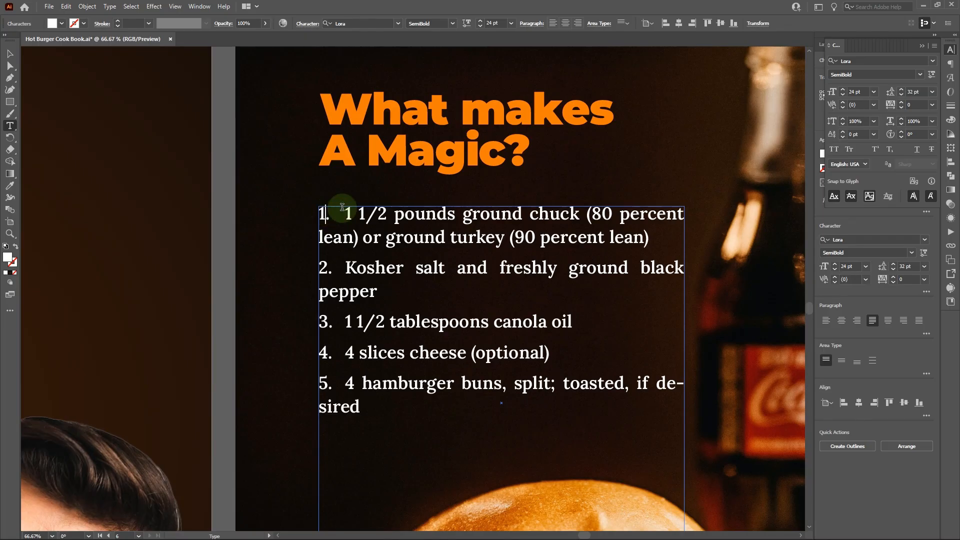
{"action": "left_click", "coordinate": [10, 54]}
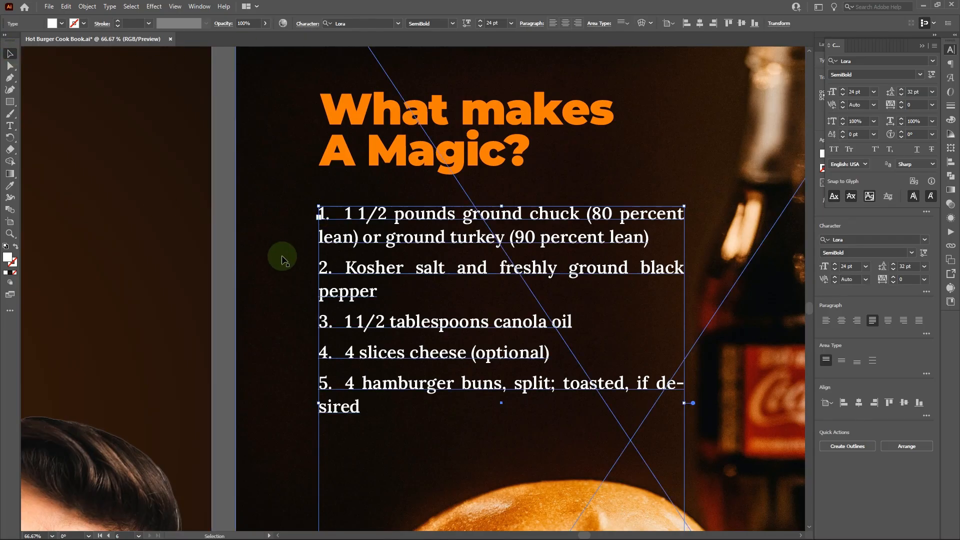